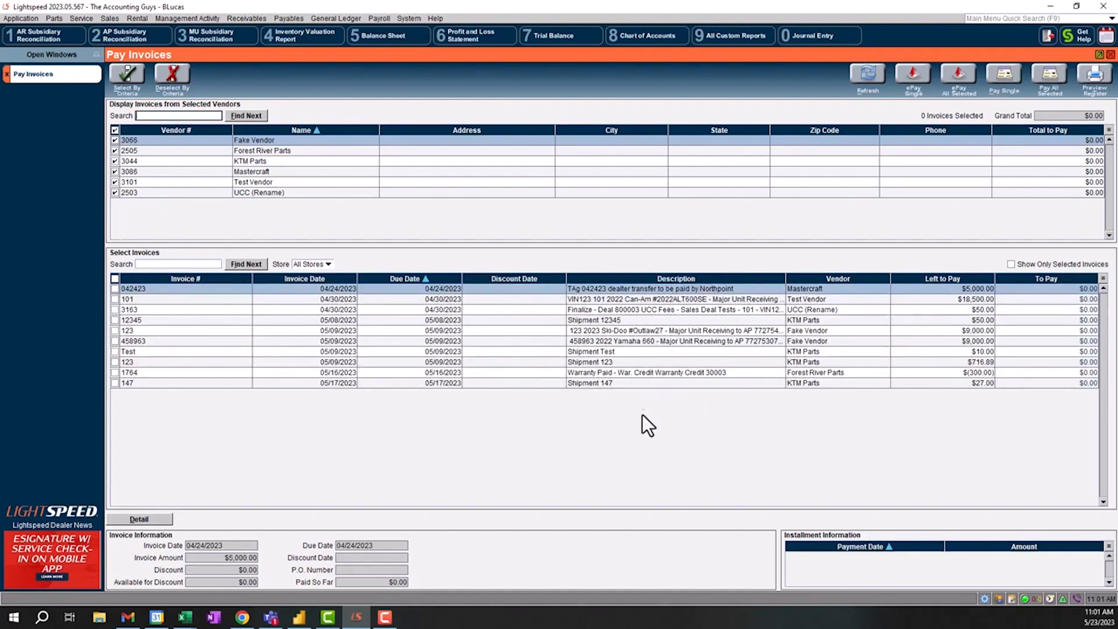
- Open the AP Aging report from the payables reports
drag(831, 278, 806, 290)
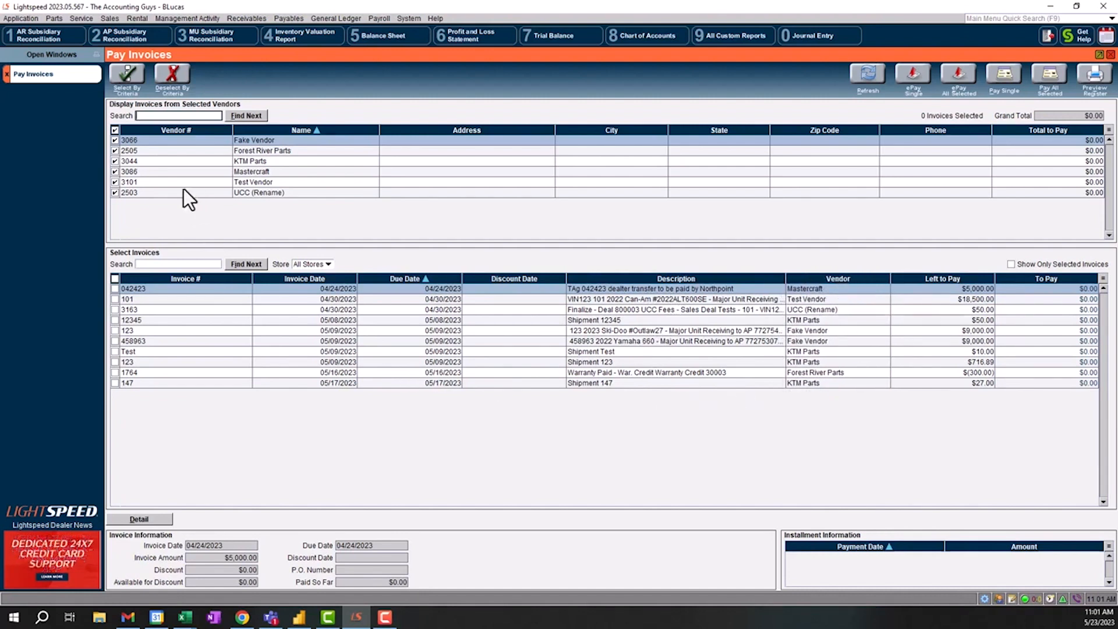
click(288, 19)
mouse_move(291, 93)
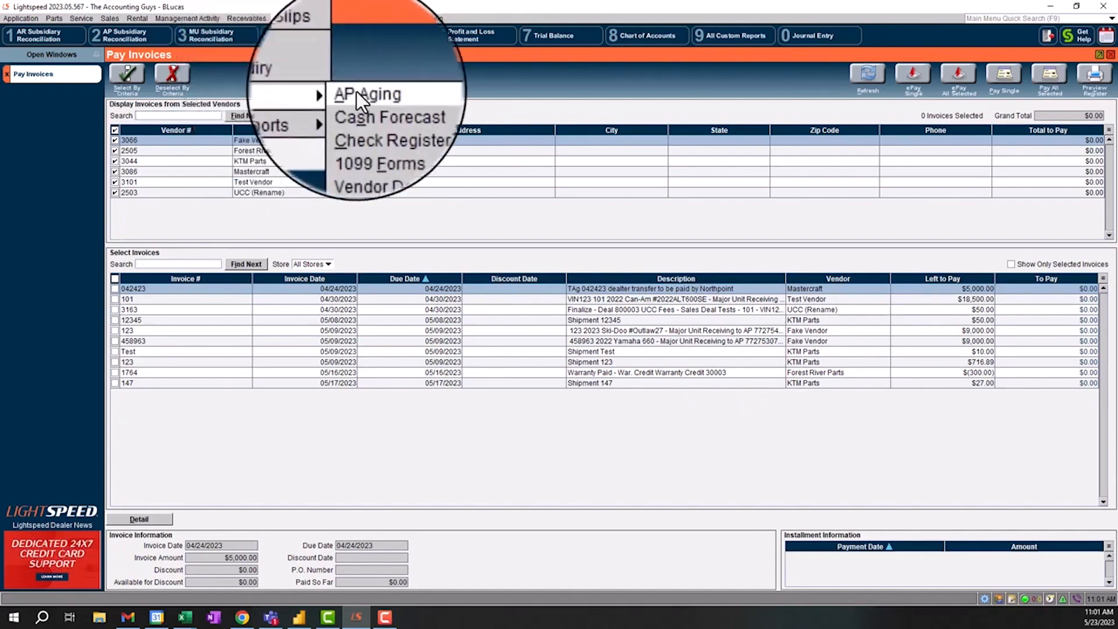
click(358, 92)
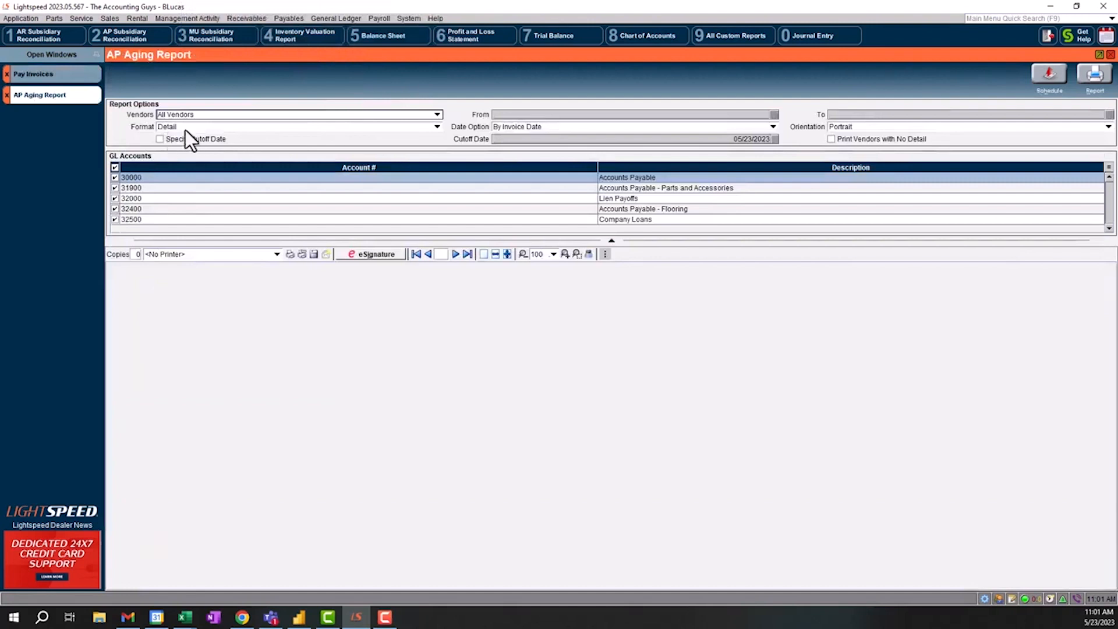
- Generate the AP Aging report for all vendors in Summary format and review the vendor balances
click(330, 128)
click(327, 129)
click(320, 145)
click(1089, 77)
scroll(495, 399, down, 3)
scroll(490, 399, down, 1)
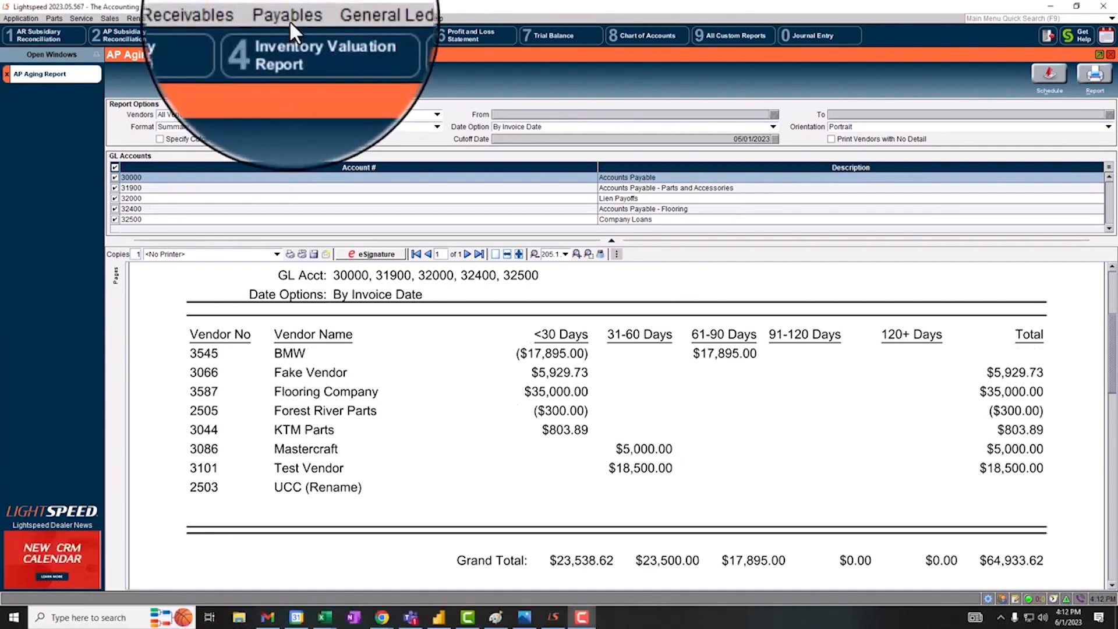
- Open the vendor inquiry for Fake Vendor, searching the vendor list for "fake"
click(302, 82)
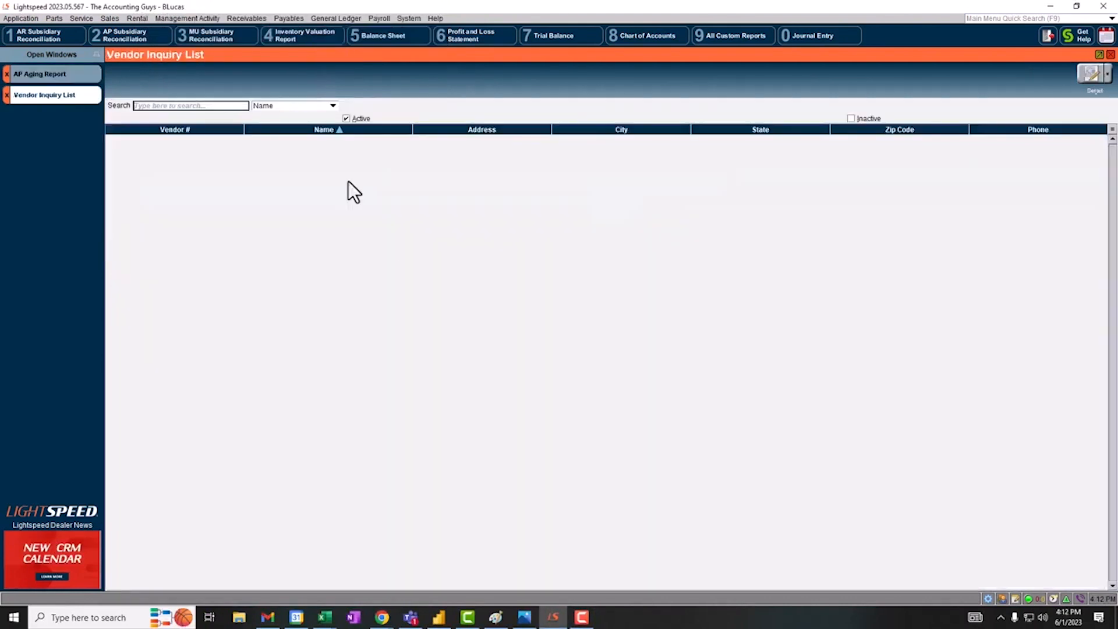
text(fake)
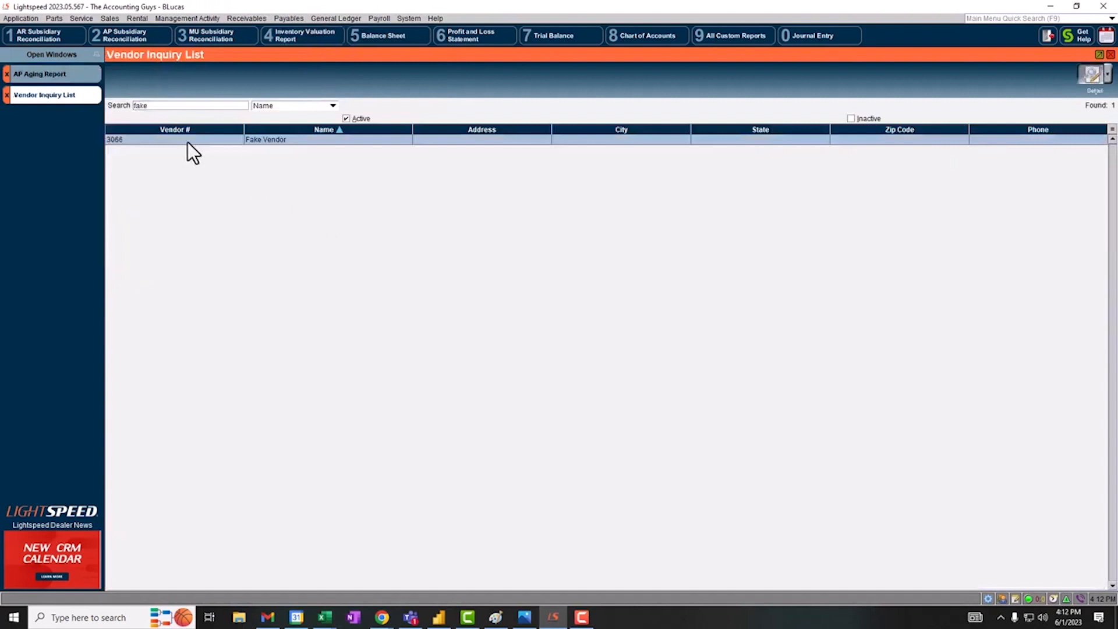
double_click(187, 140)
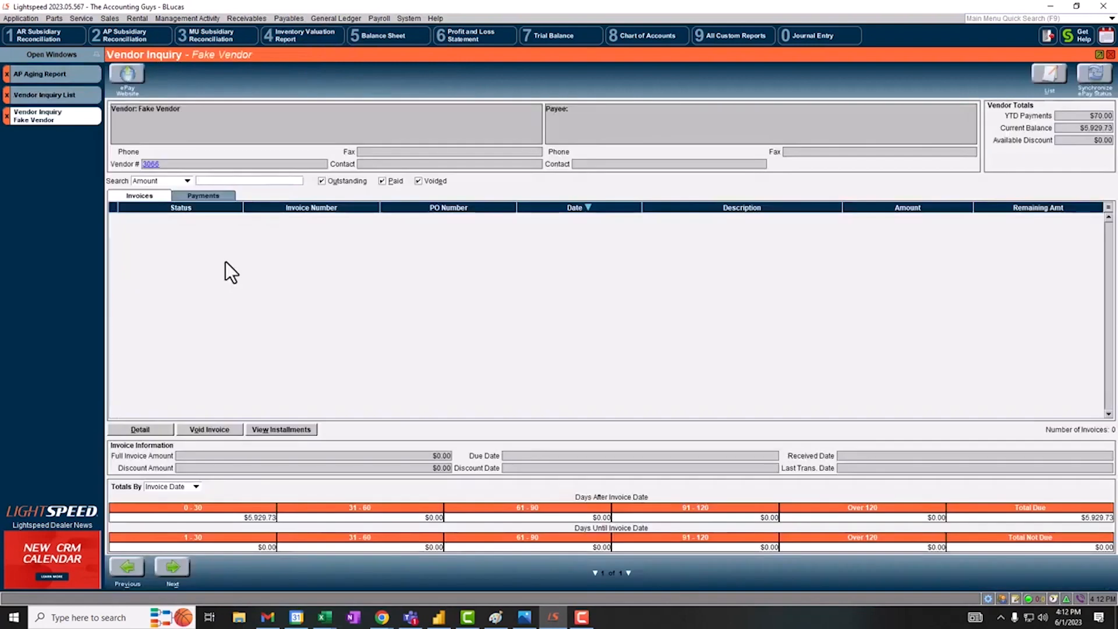
click(677, 357)
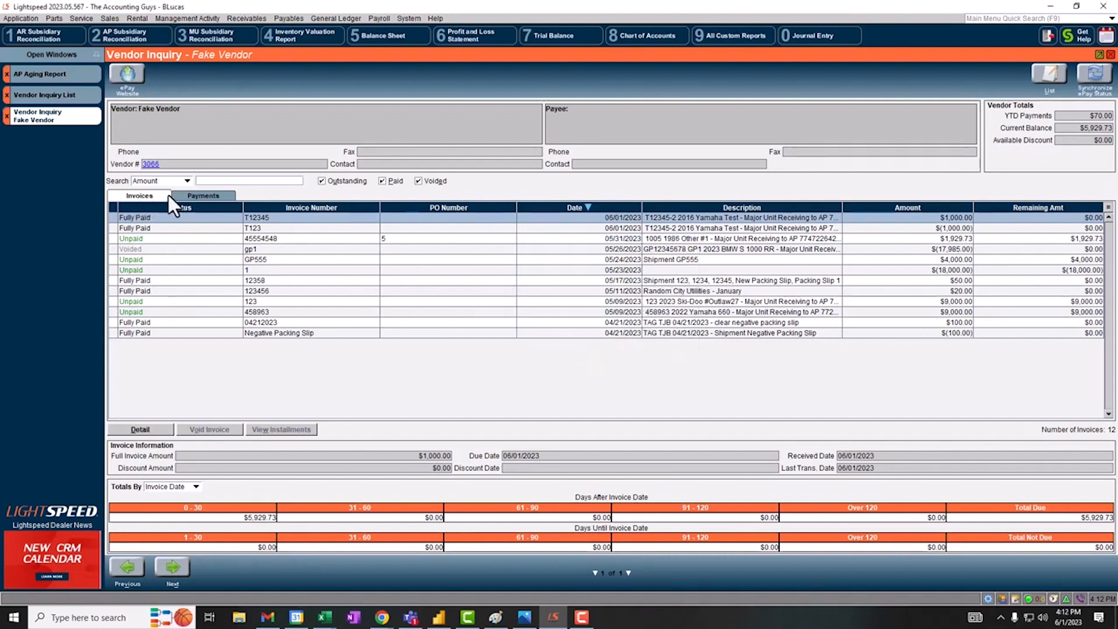
- Review Fake Vendor's payments, then examine the unpaid Ski-Doo Outlaw27 and Yamaha 660 invoices dated 05/09/2023
click(205, 194)
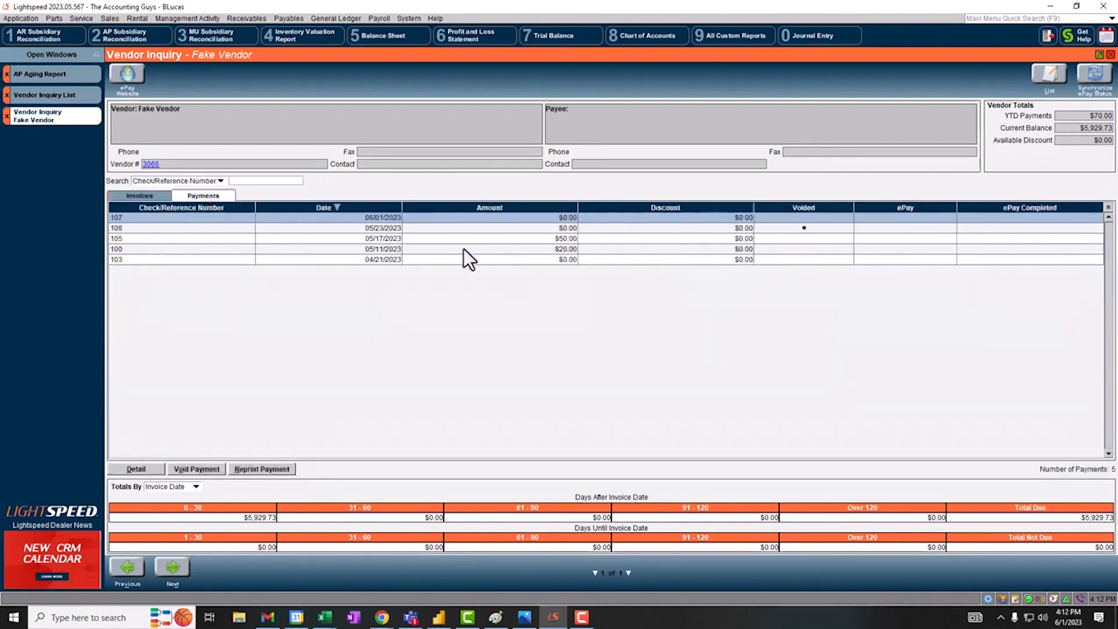
click(145, 197)
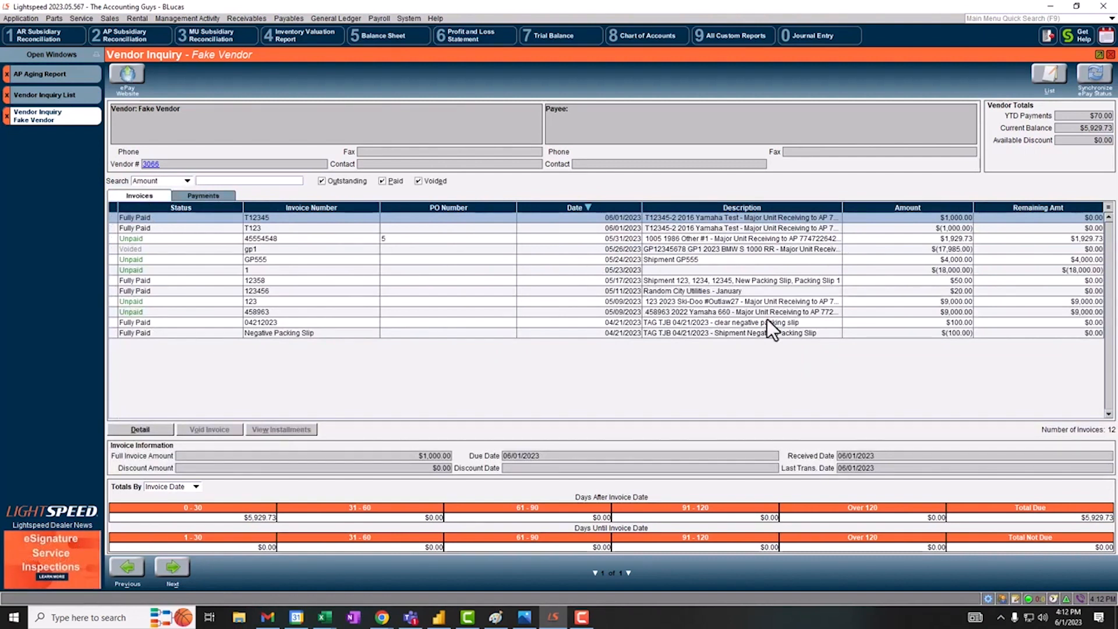
click(678, 302)
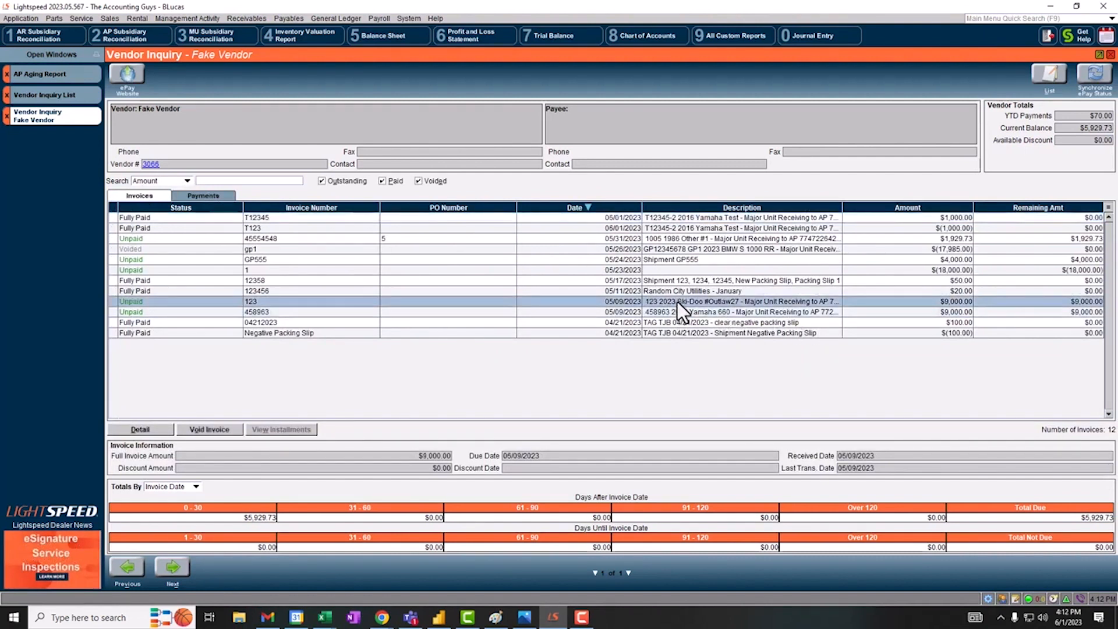
click(655, 314)
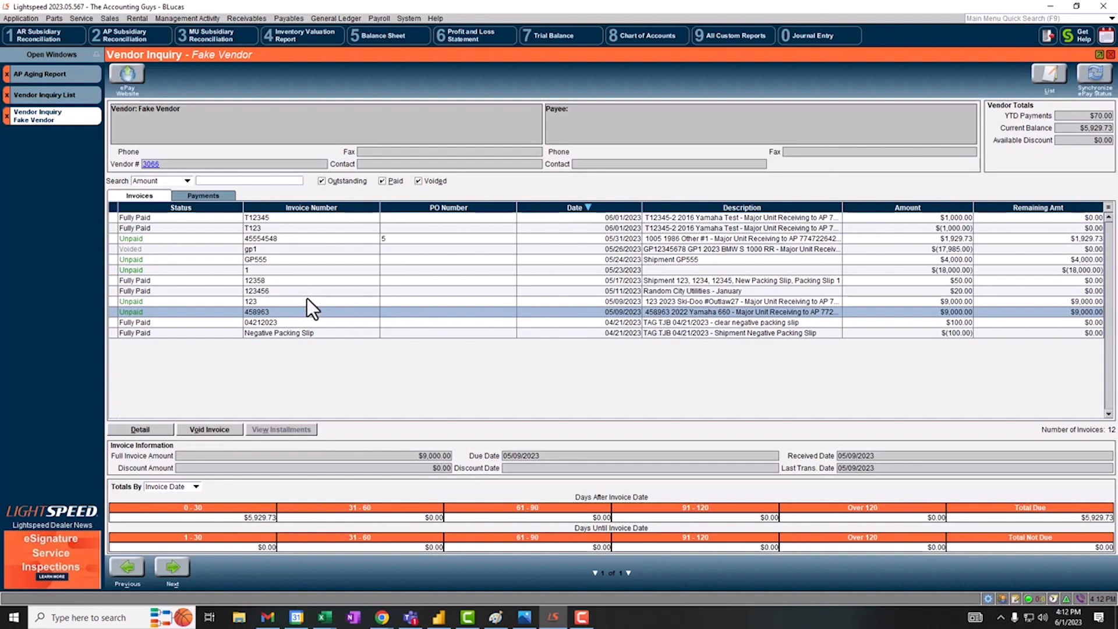
- Check the void date offered for the unpaid Yamaha 660 invoice and leave without voiding it
click(210, 432)
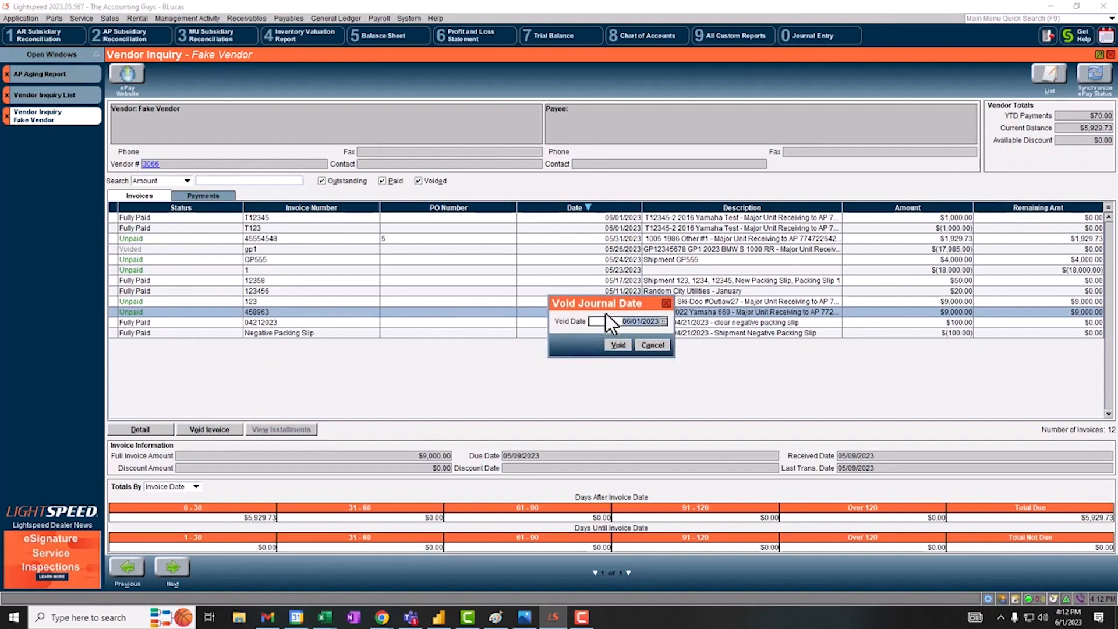
drag(609, 305, 603, 367)
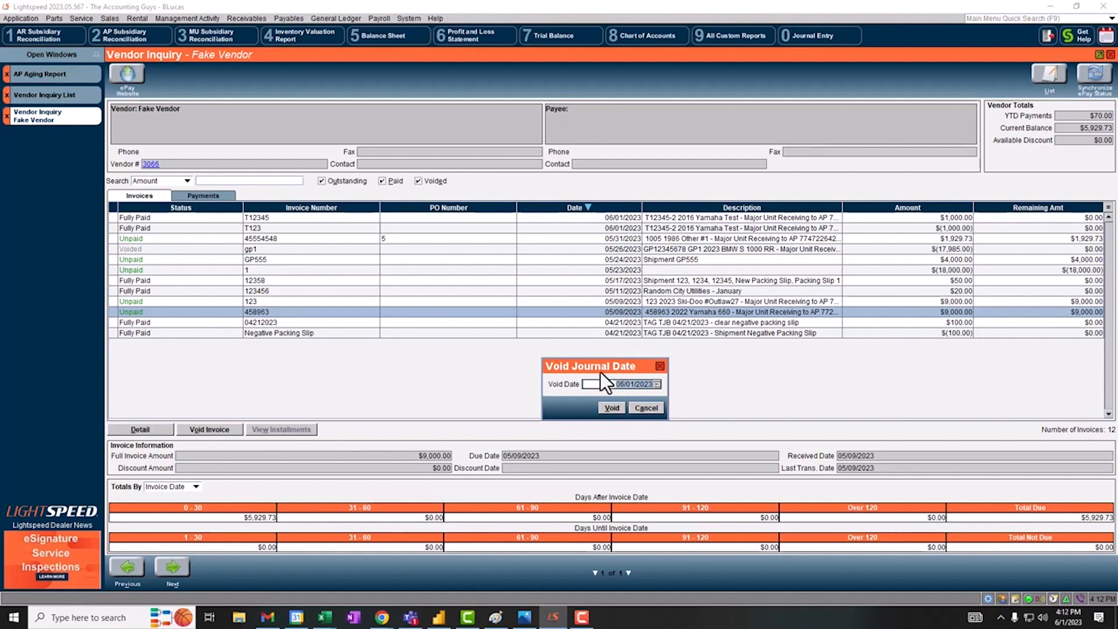
click(649, 408)
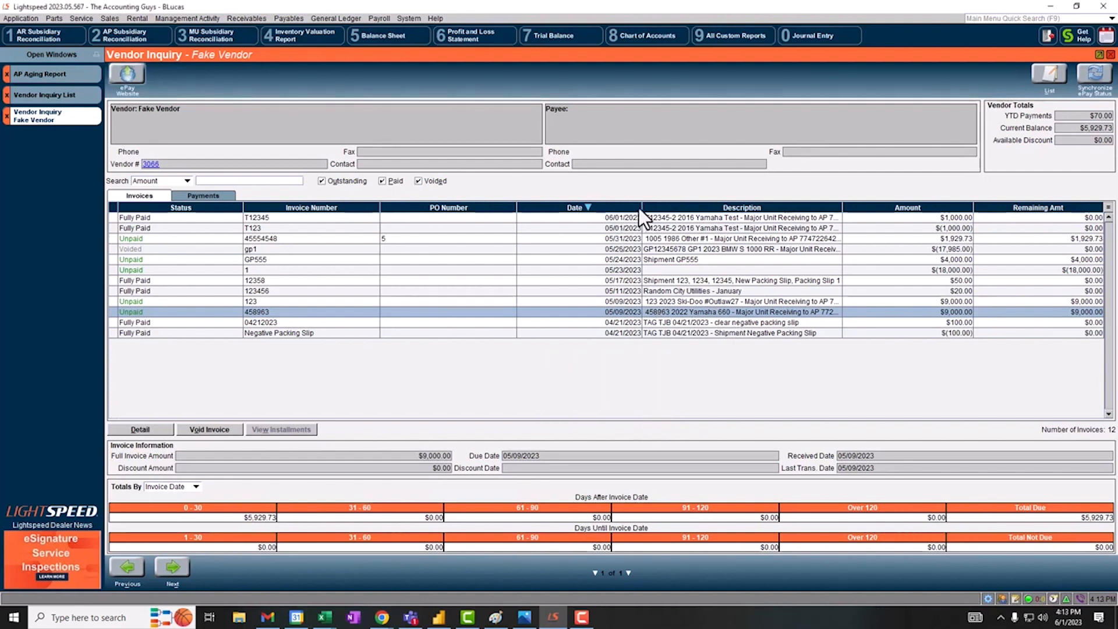
- Widen the invoice Description column and compare Fake Vendor's payments with the fully paid $50.00 and $20.00 invoices from May
drag(642, 208, 582, 215)
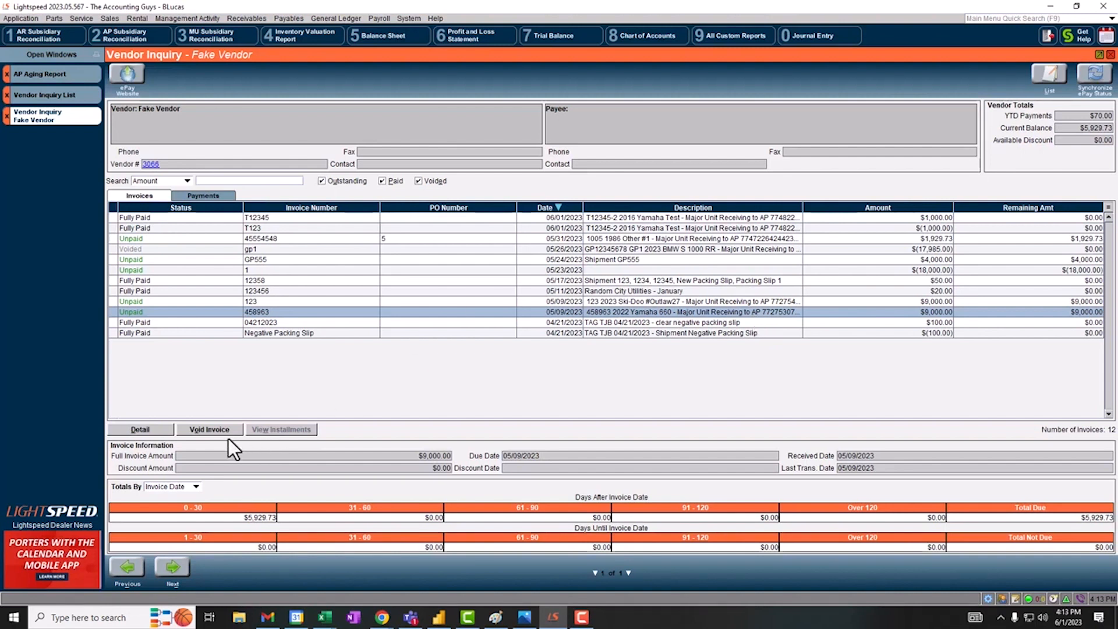
click(213, 196)
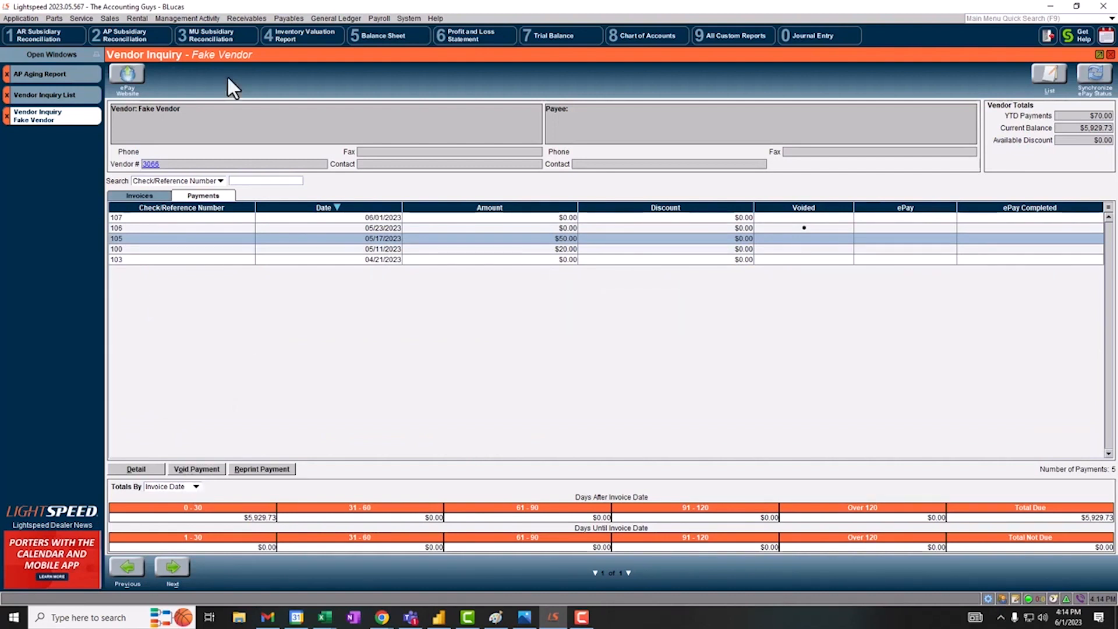
click(135, 198)
click(146, 286)
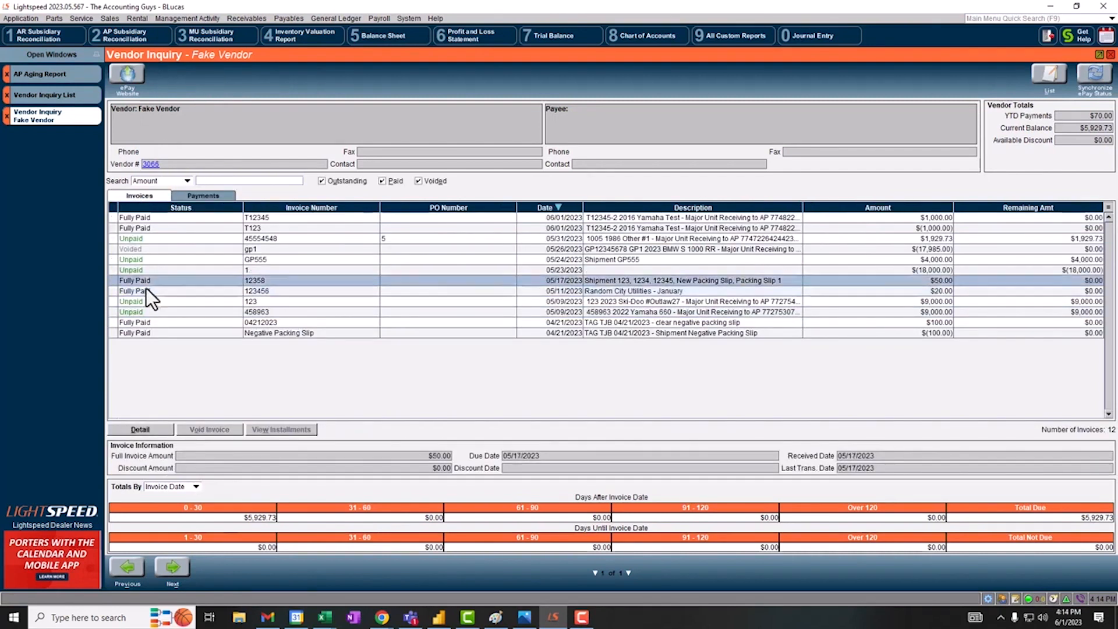
click(196, 195)
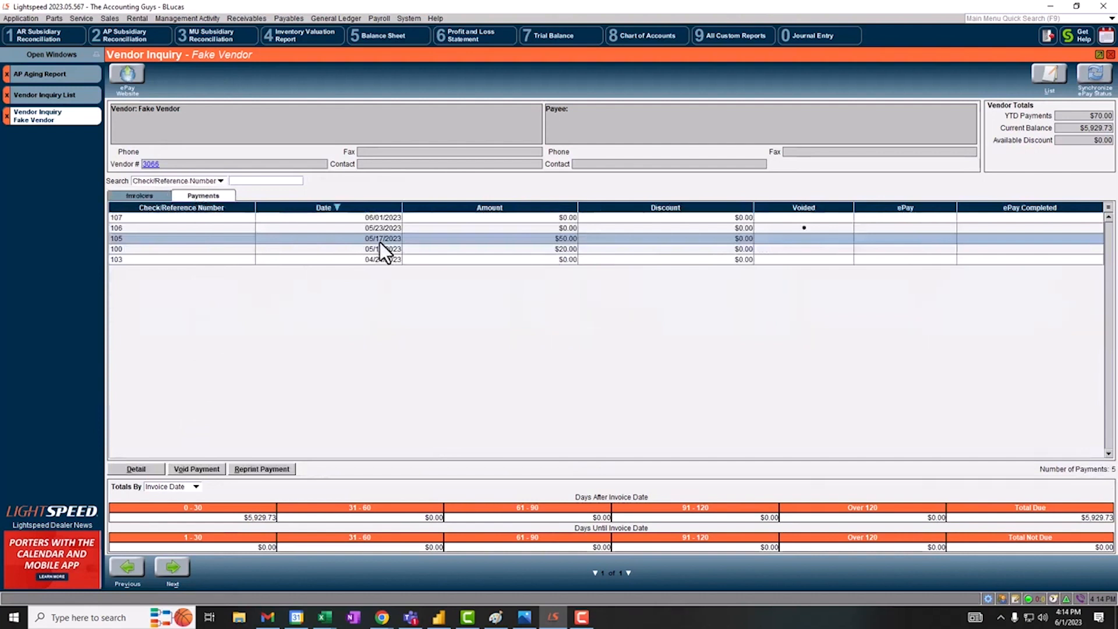
click(156, 198)
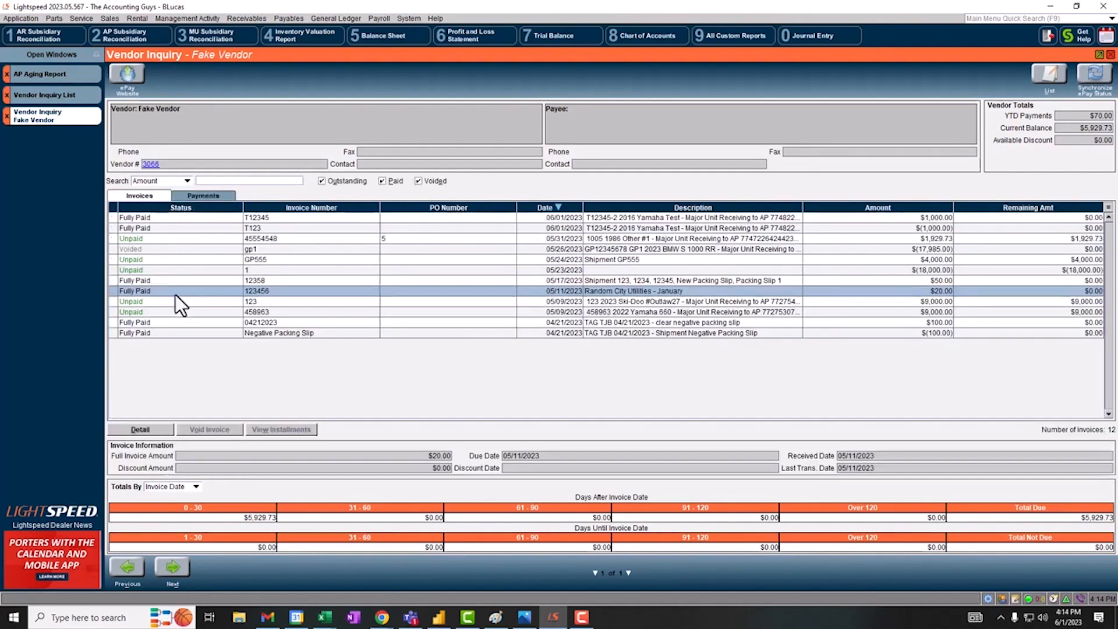
click(210, 200)
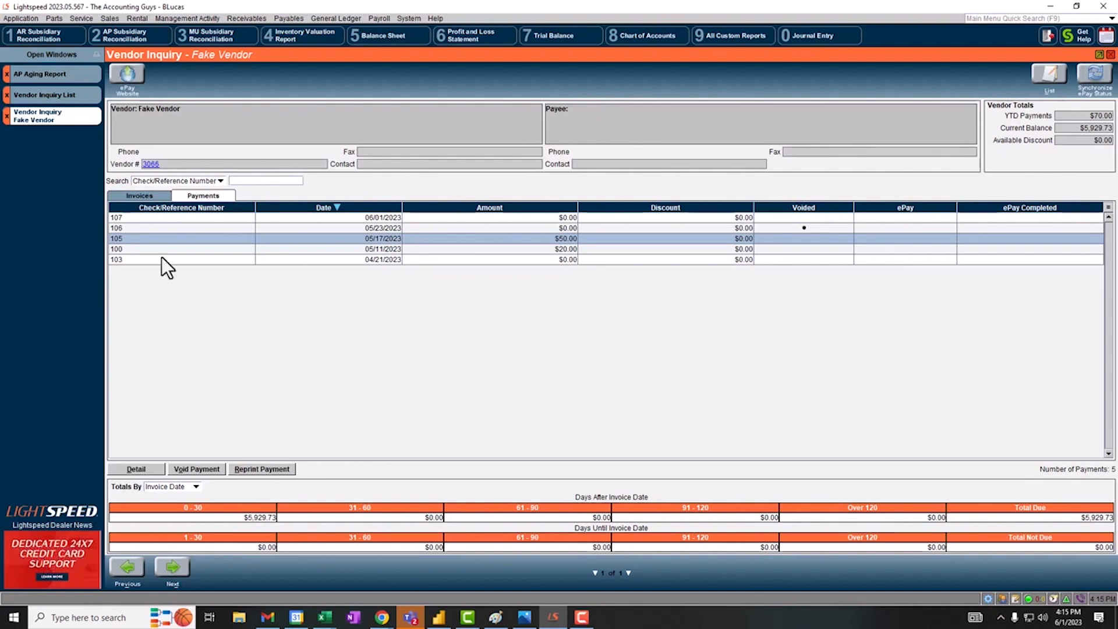
click(134, 198)
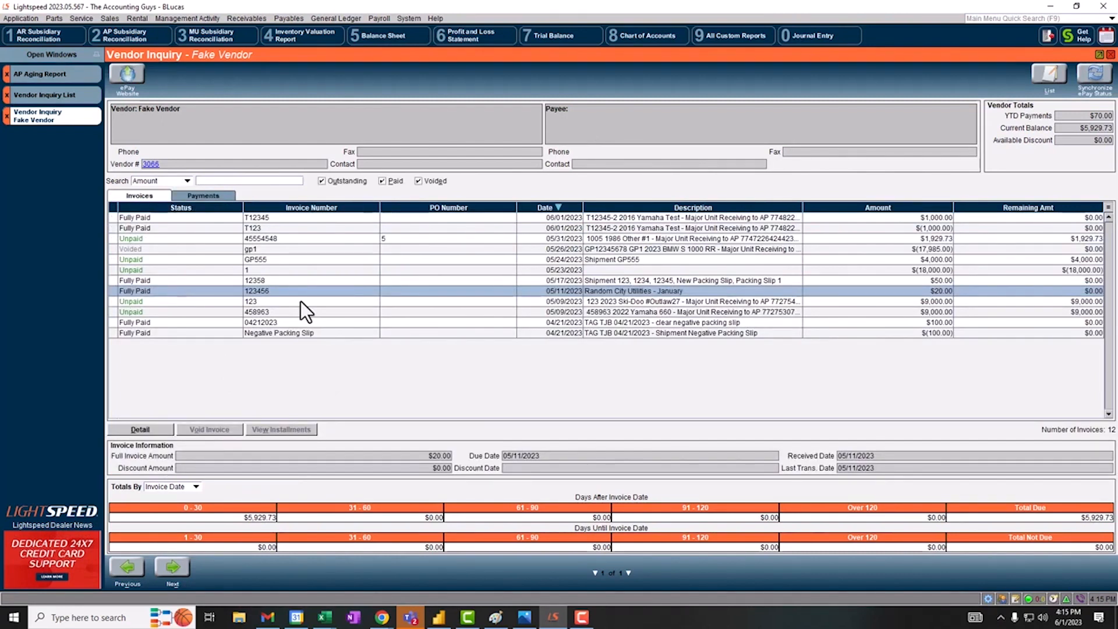
click(288, 22)
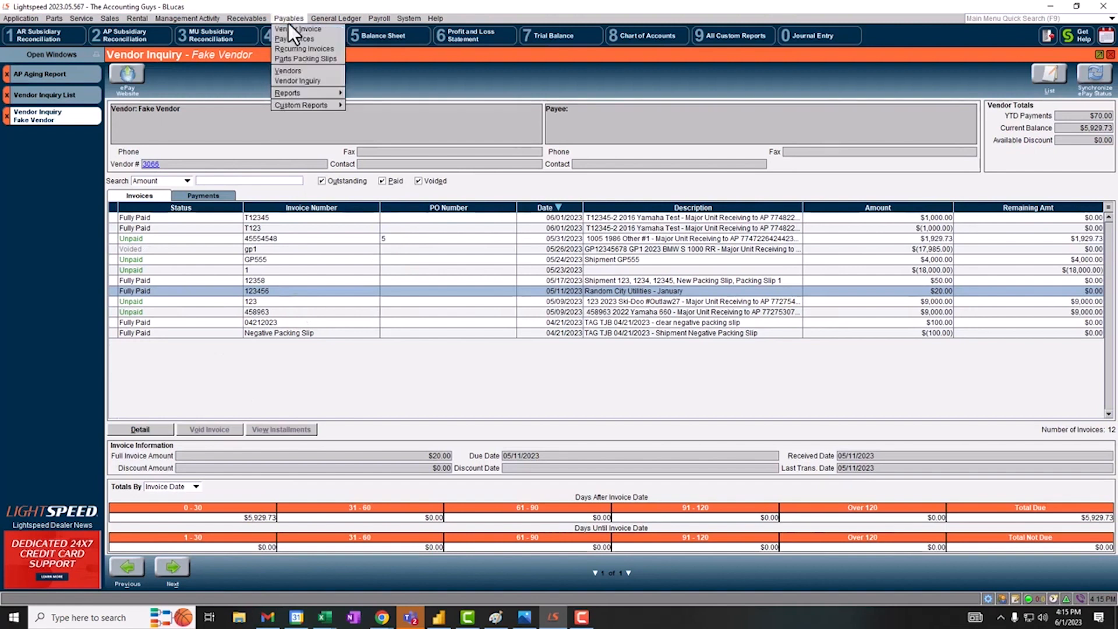
mouse_move(302, 105)
click(527, 292)
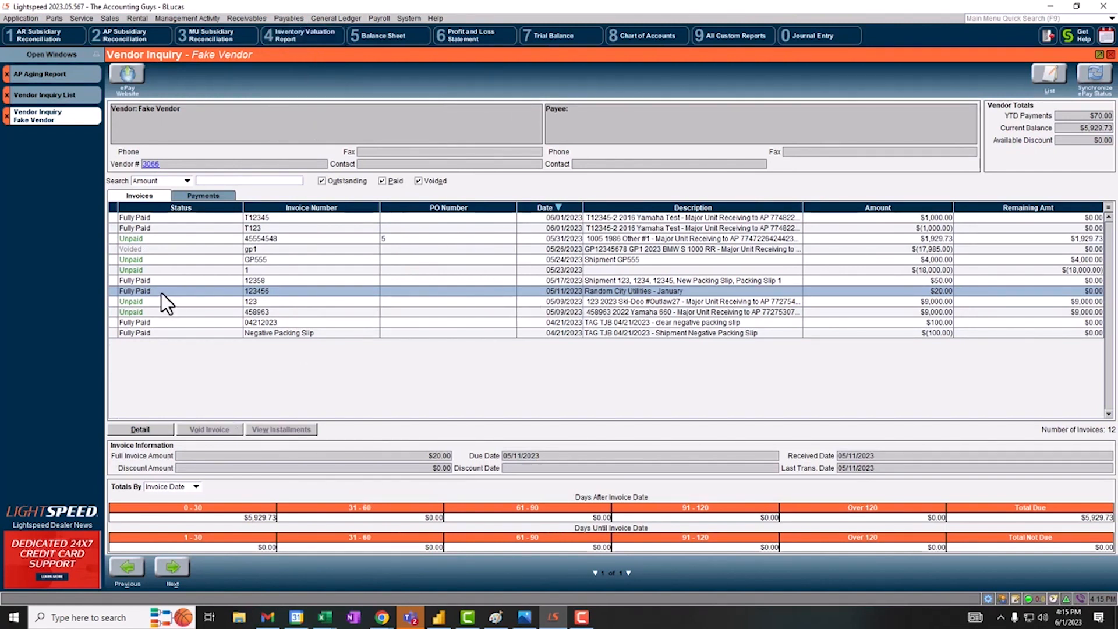
- Check the two fully paid May invoices against the vendor's payment list again and return to the invoices
click(141, 282)
click(141, 291)
click(195, 198)
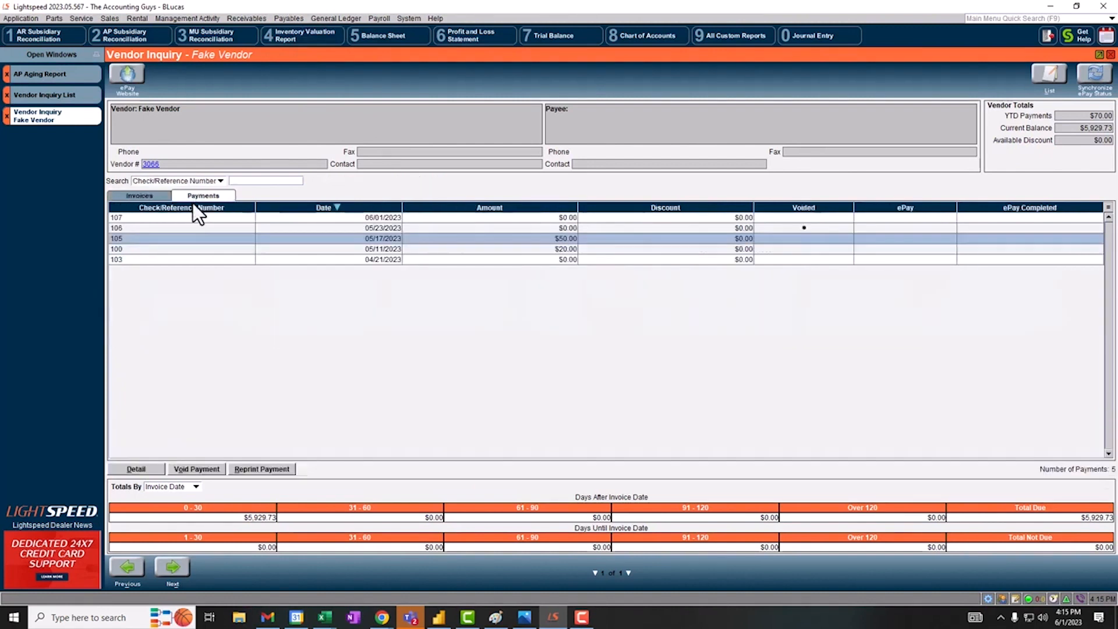
click(151, 198)
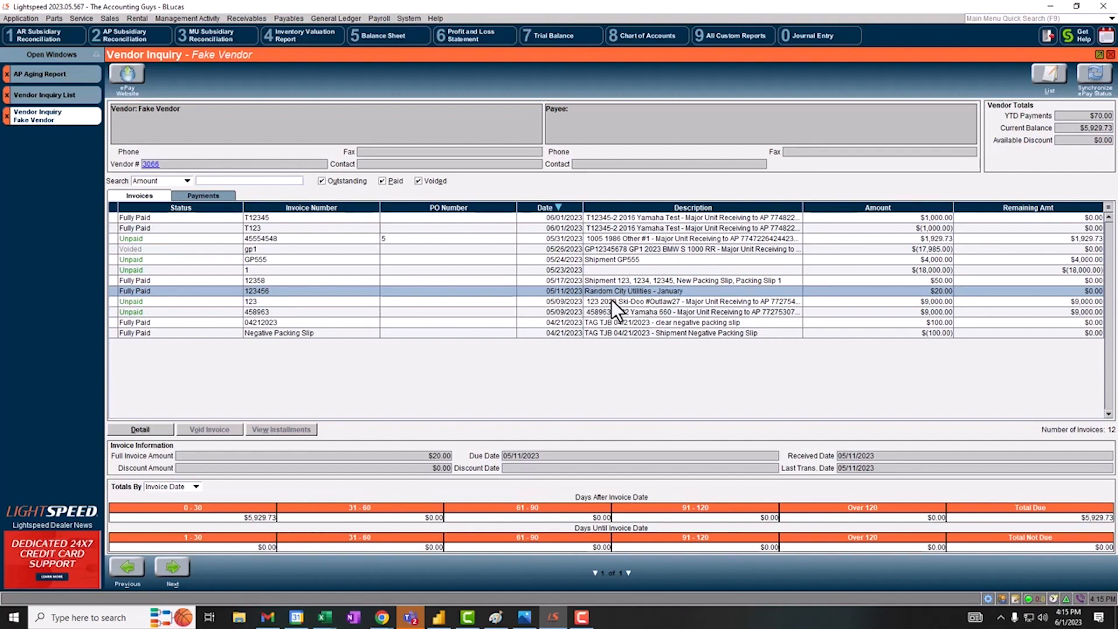
- Examine the payment list and journal entries in the detail of the unpaid Ski-Doo Outlaw27 invoice
click(35, 73)
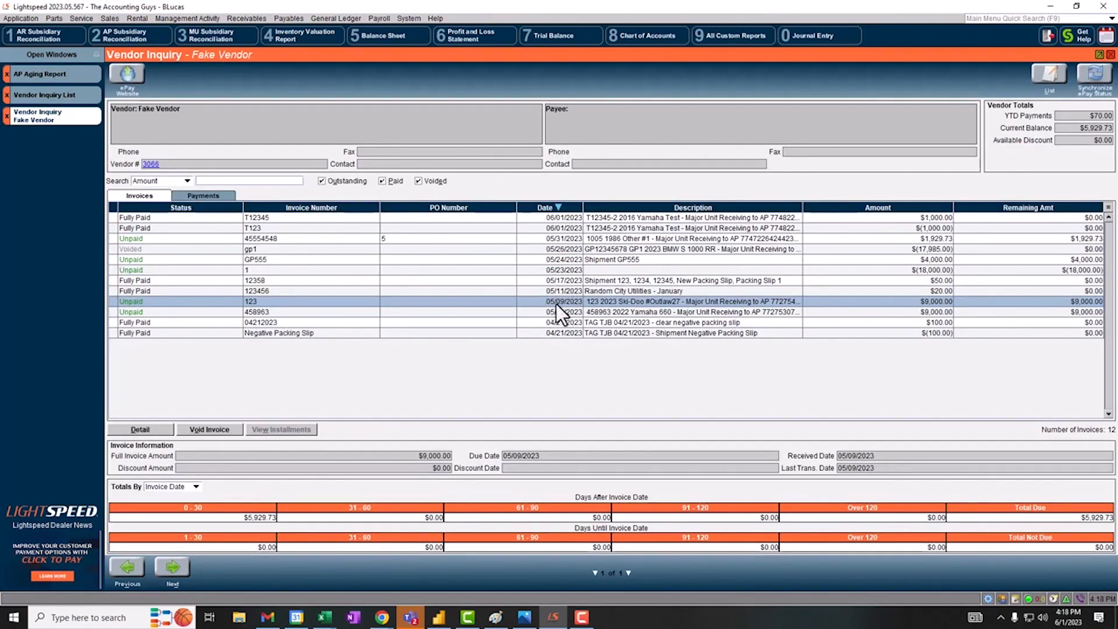
double_click(557, 304)
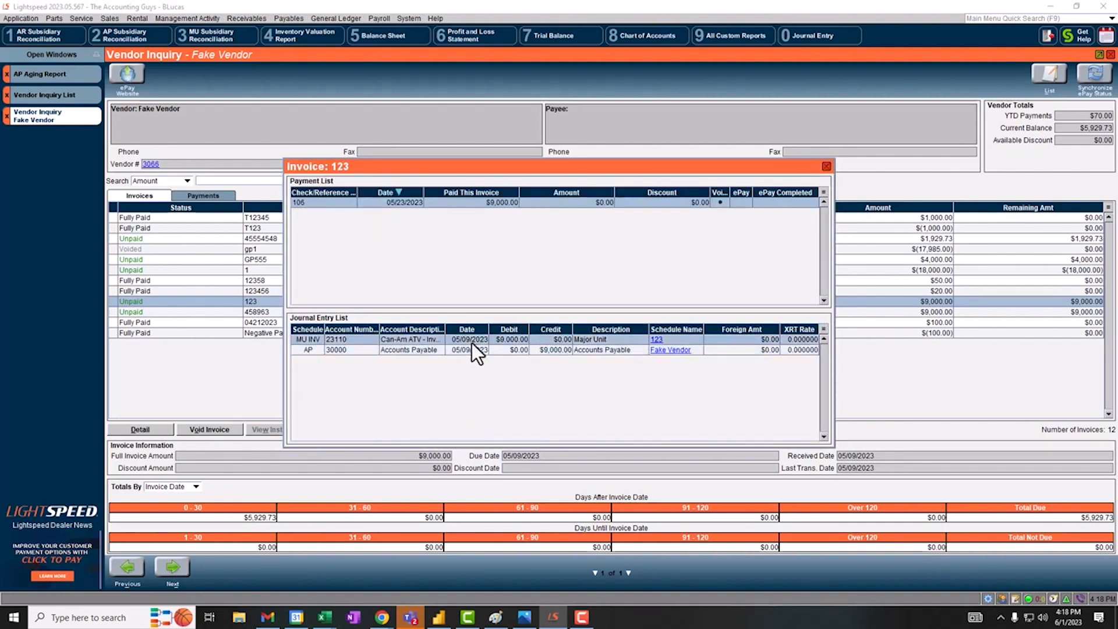
click(826, 166)
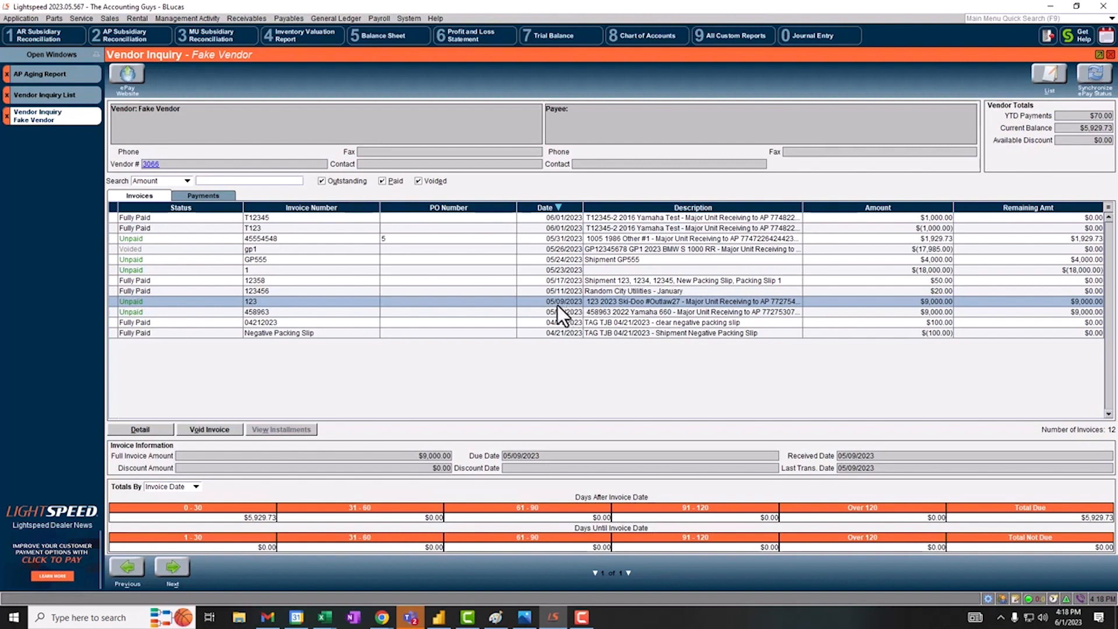
- Open a new vendor invoice for Fake Vendor and examine its Invoice Date and Received (Journal) Date fields
click(296, 19)
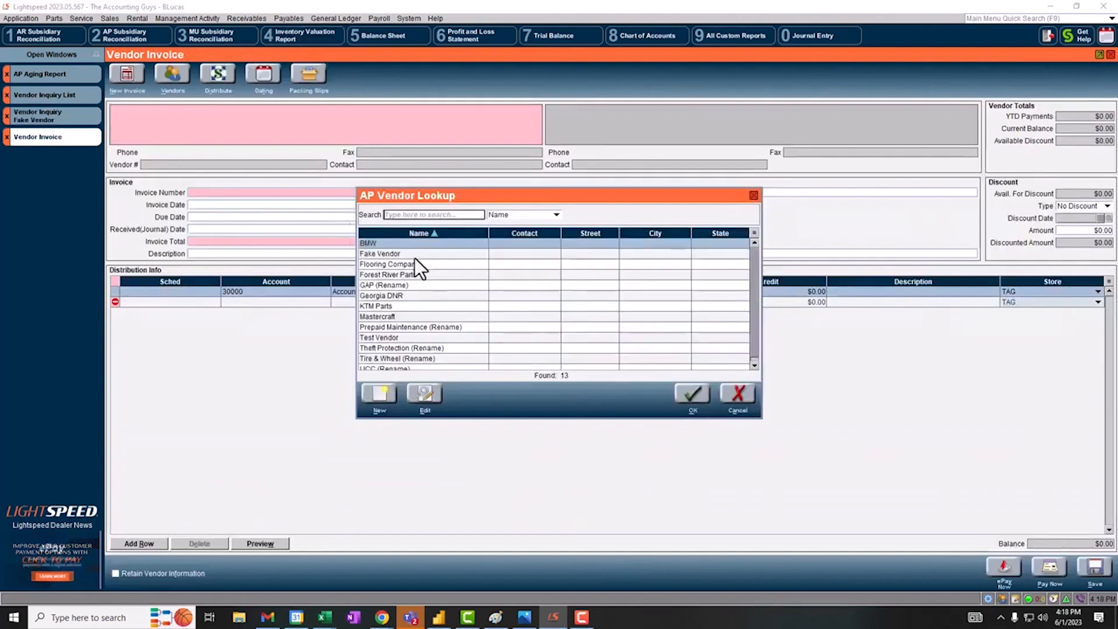
click(408, 254)
double_click(406, 254)
click(201, 206)
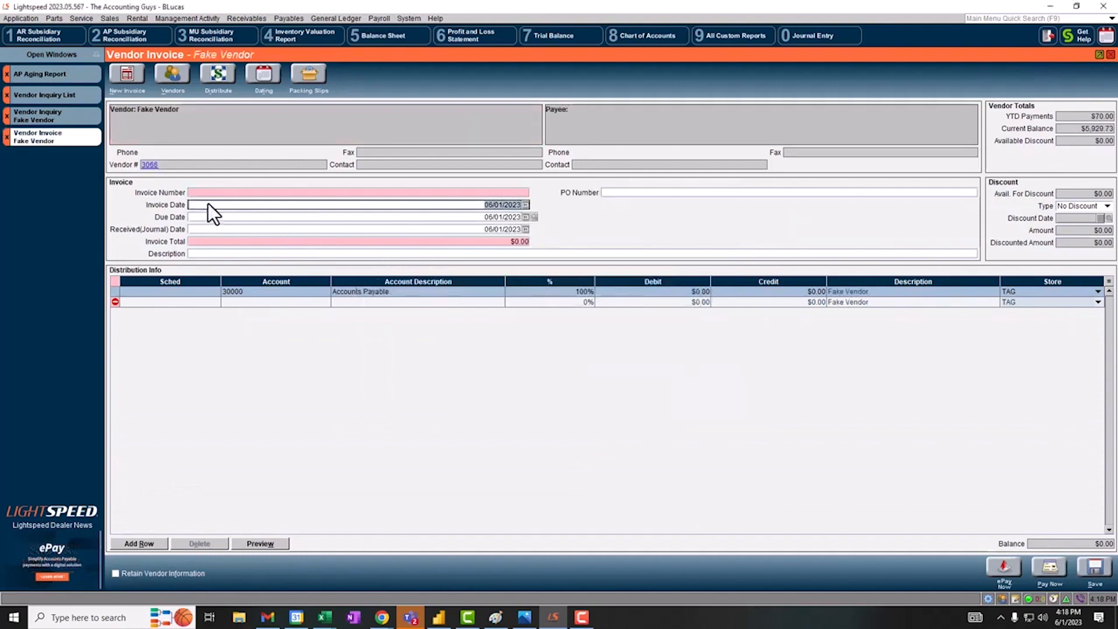
click(198, 227)
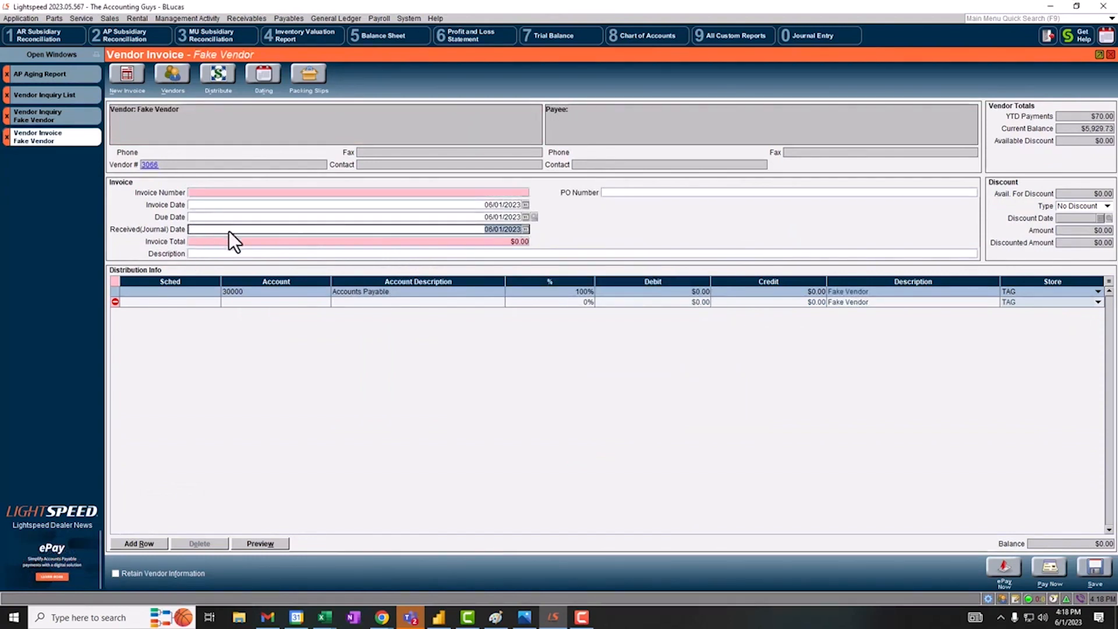
- Return to Fake Vendor's inquiry and recheck the journal entry dates of the Ski-Doo Outlaw27 invoice
click(75, 120)
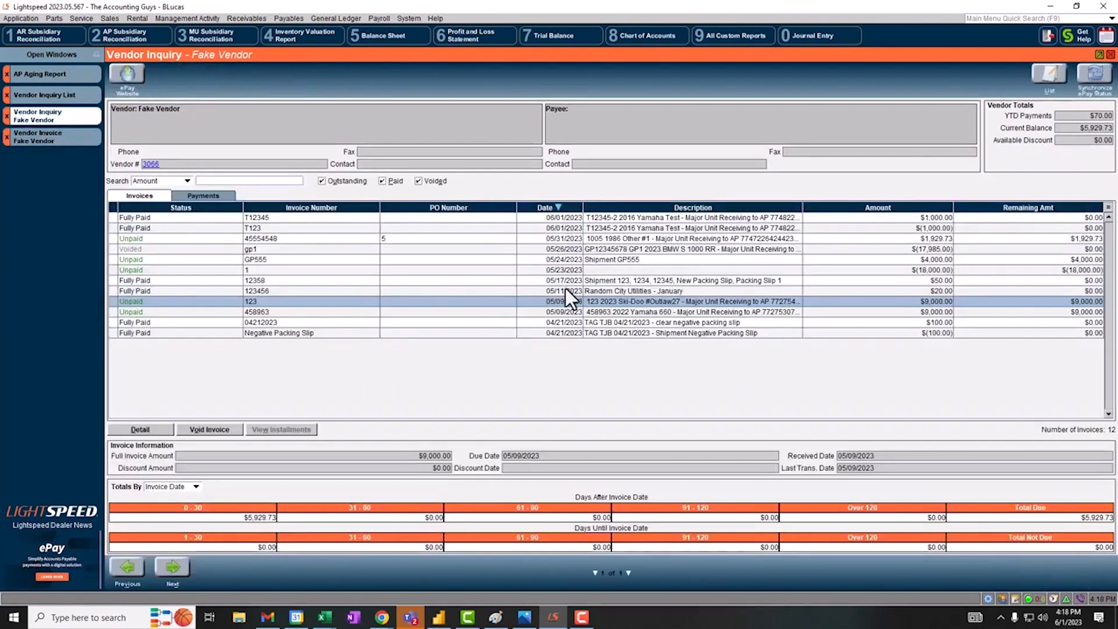
double_click(564, 306)
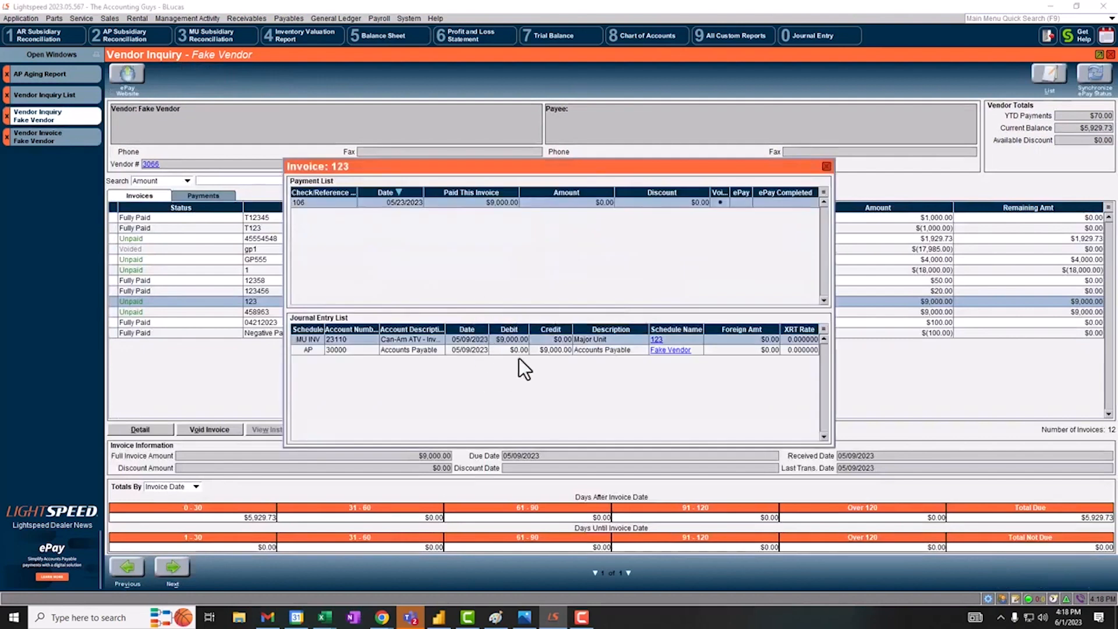
click(827, 167)
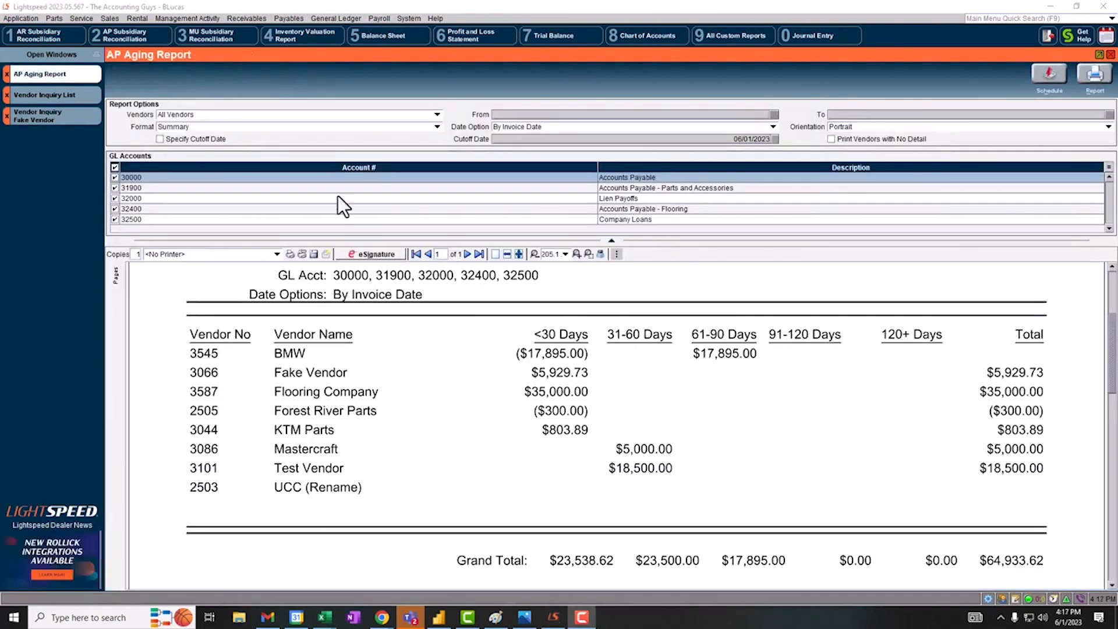
- Start a vendor invoice for Fake Vendor with invoice number 1 and an invoice total of -18,000
click(288, 19)
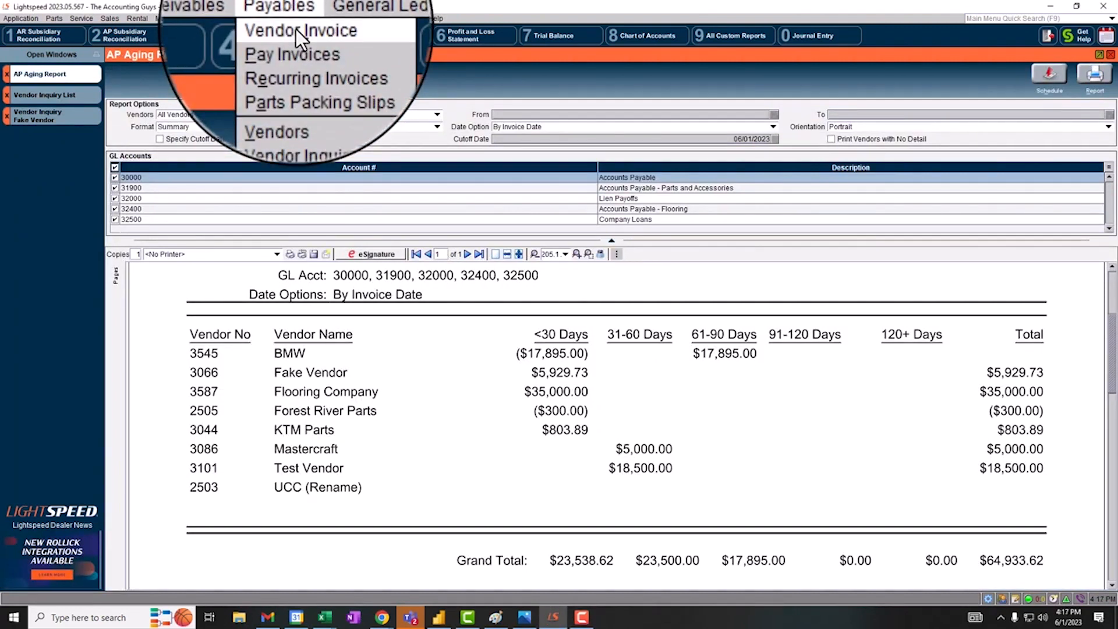
click(296, 29)
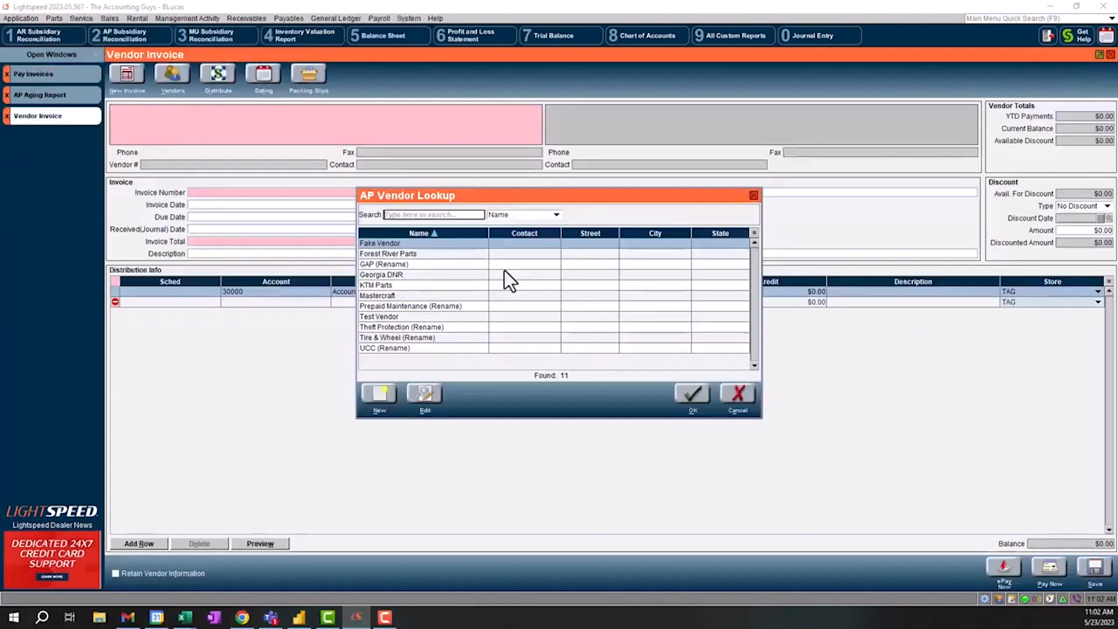
double_click(396, 245)
click(249, 191)
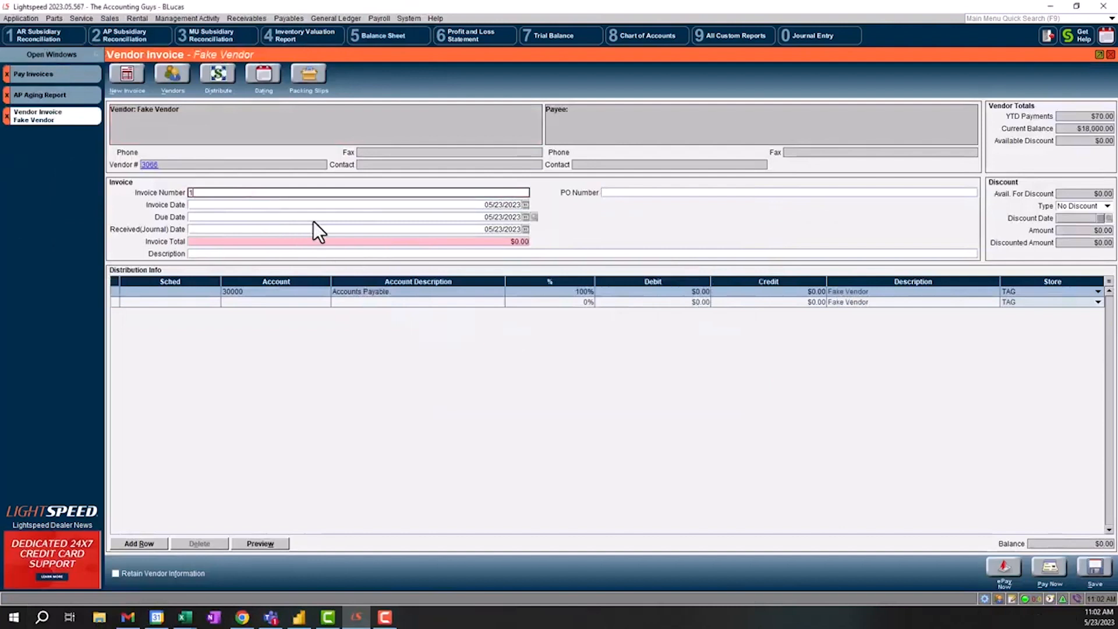
click(347, 244)
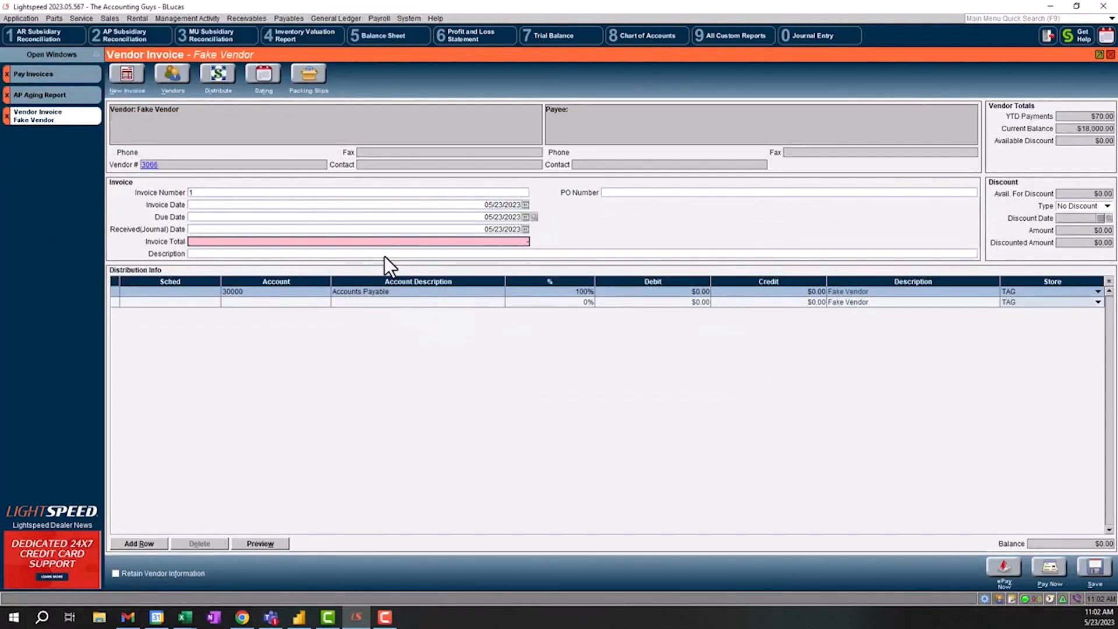
text(-18000)
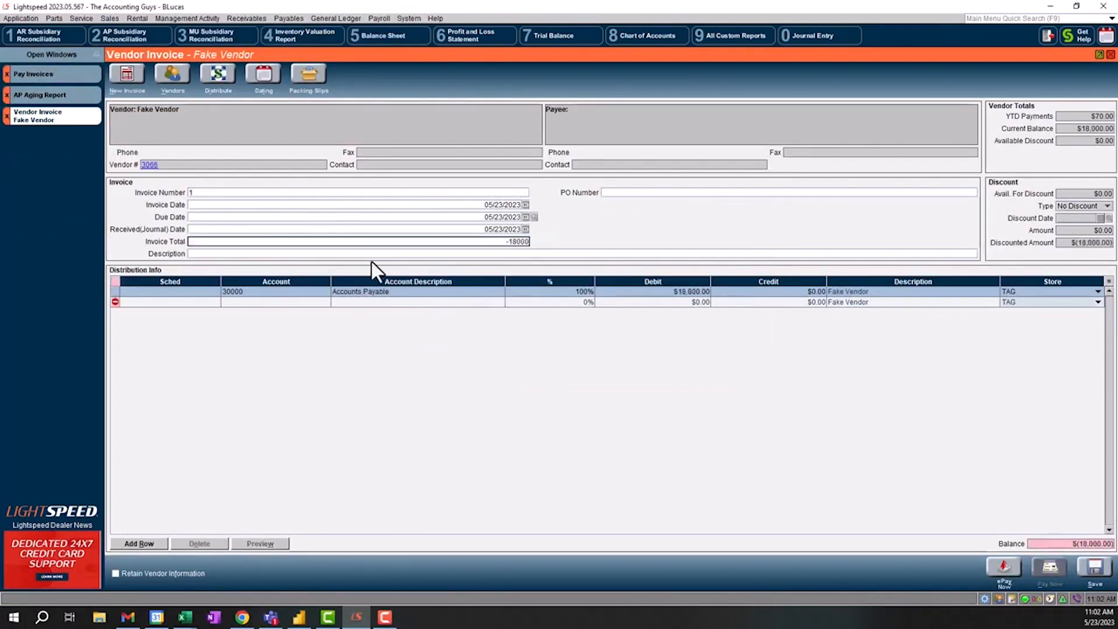
key(Tab)
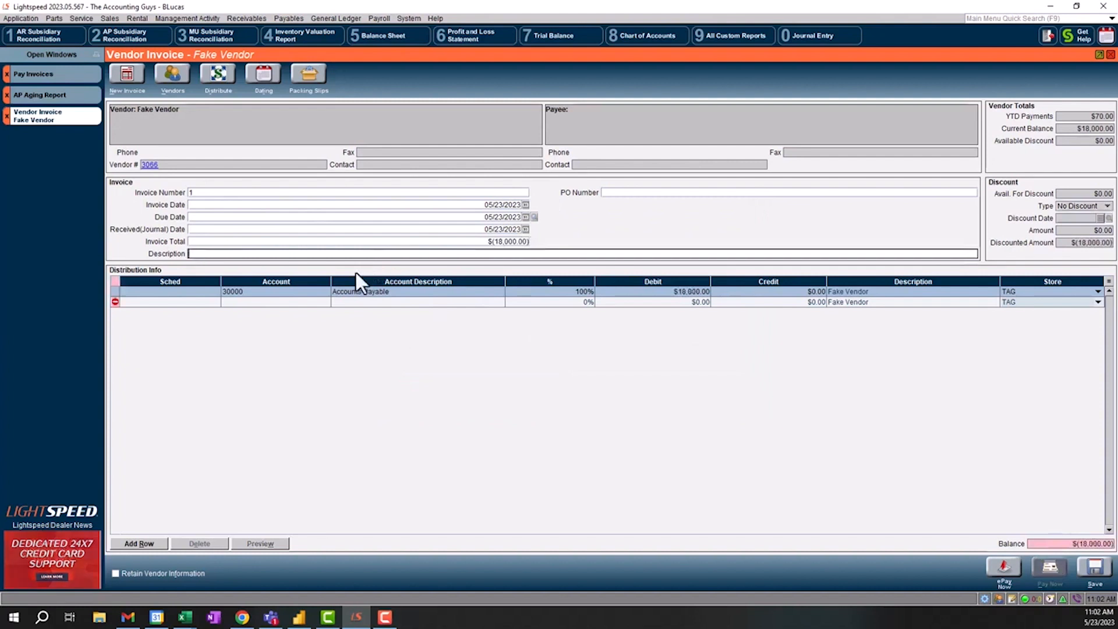
- Distribute 100% of the invoice to account 80300, Other Income, in the second distribution row
click(309, 303)
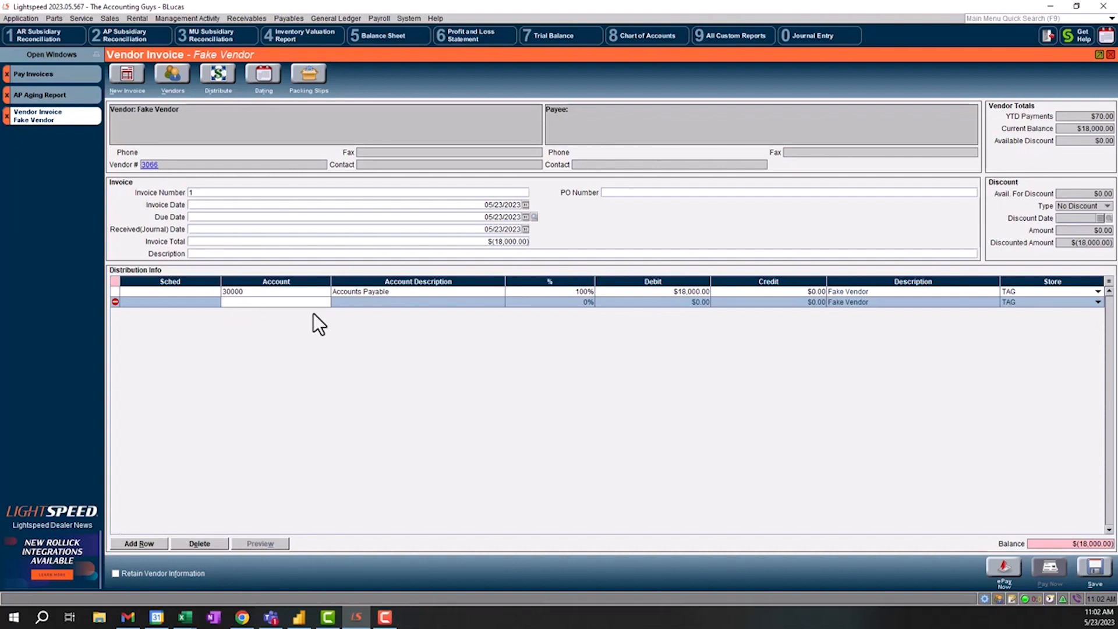
text(80300)
key(Tab)
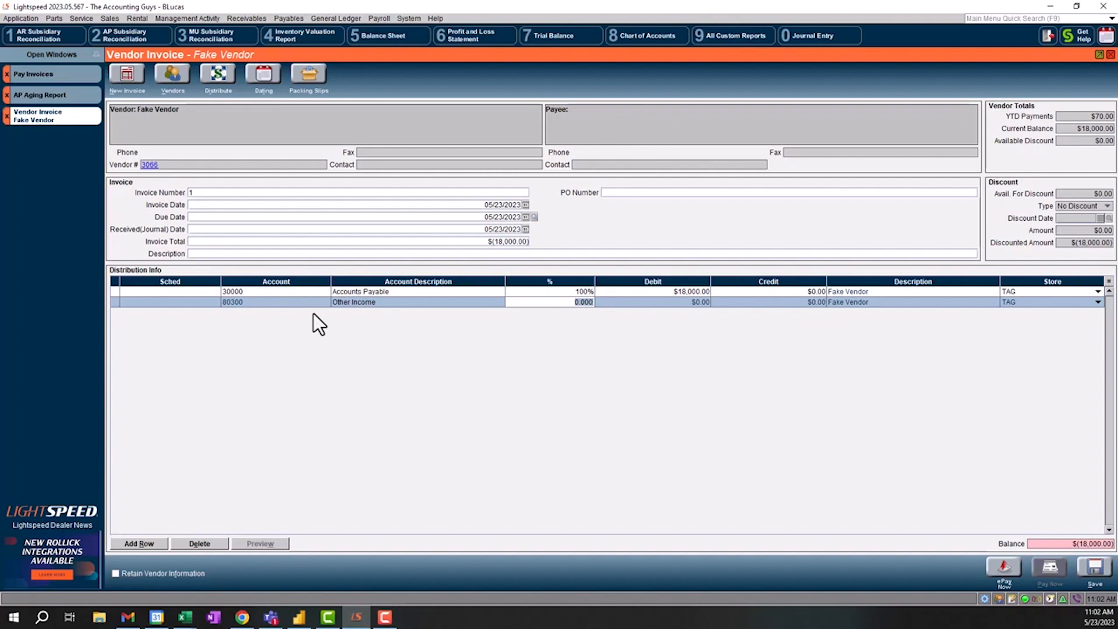
text(100)
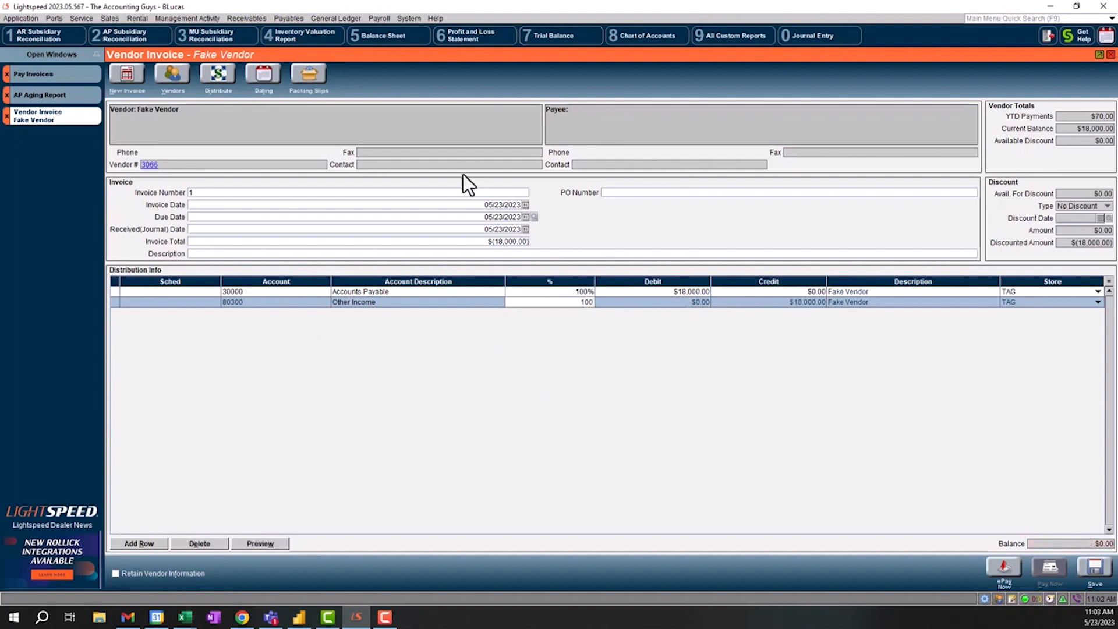
- Compare the vendor's current balance with the invoice total and save the invoice with a blank description
click(1085, 132)
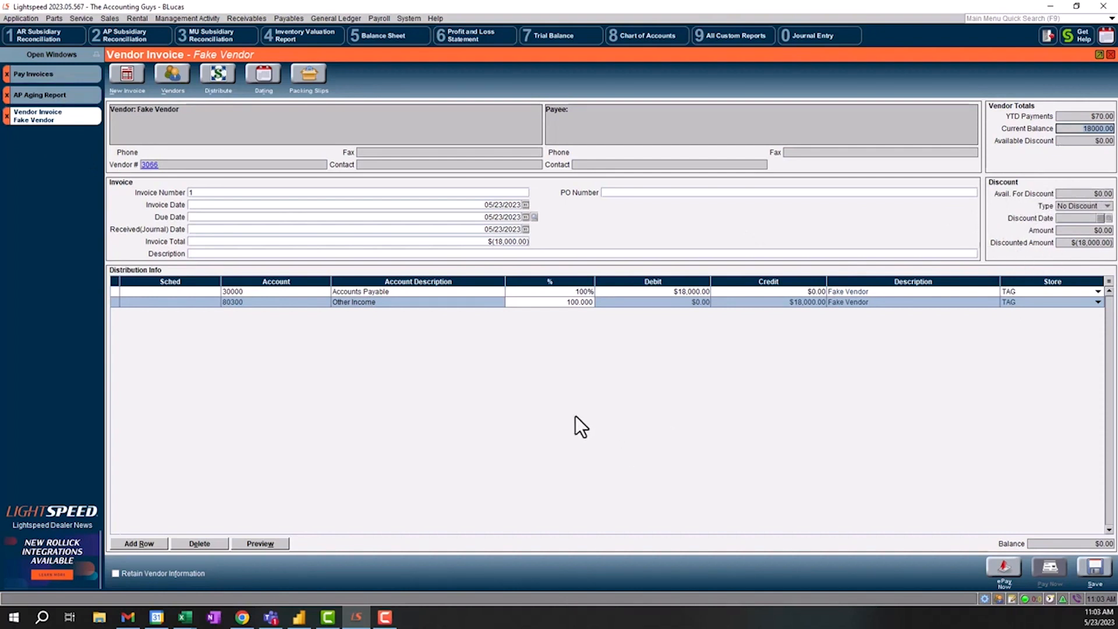
click(473, 242)
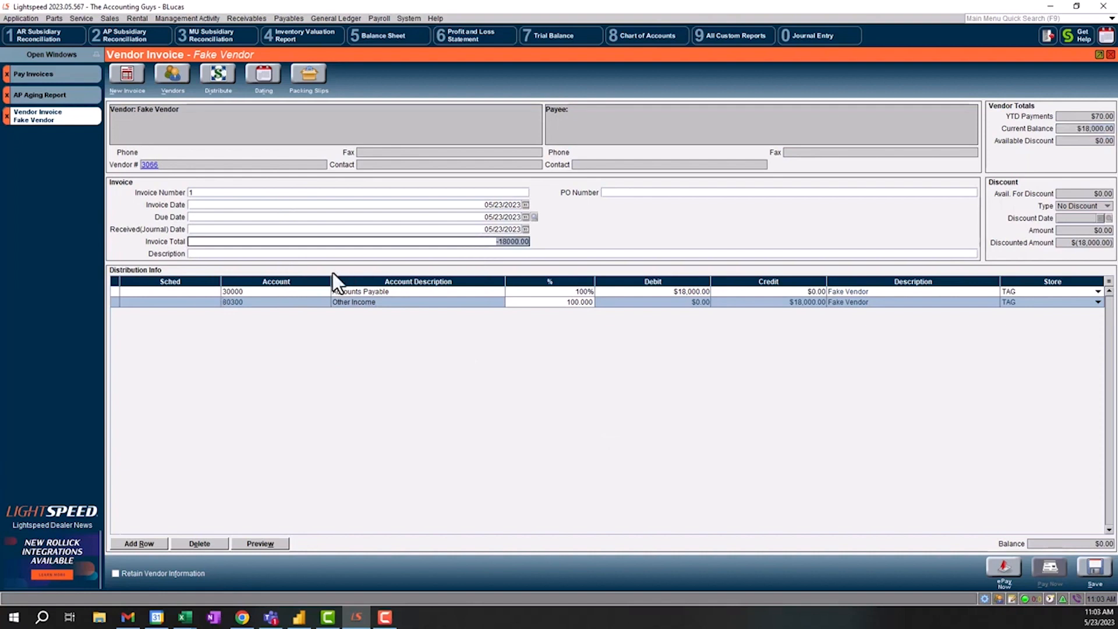
click(217, 255)
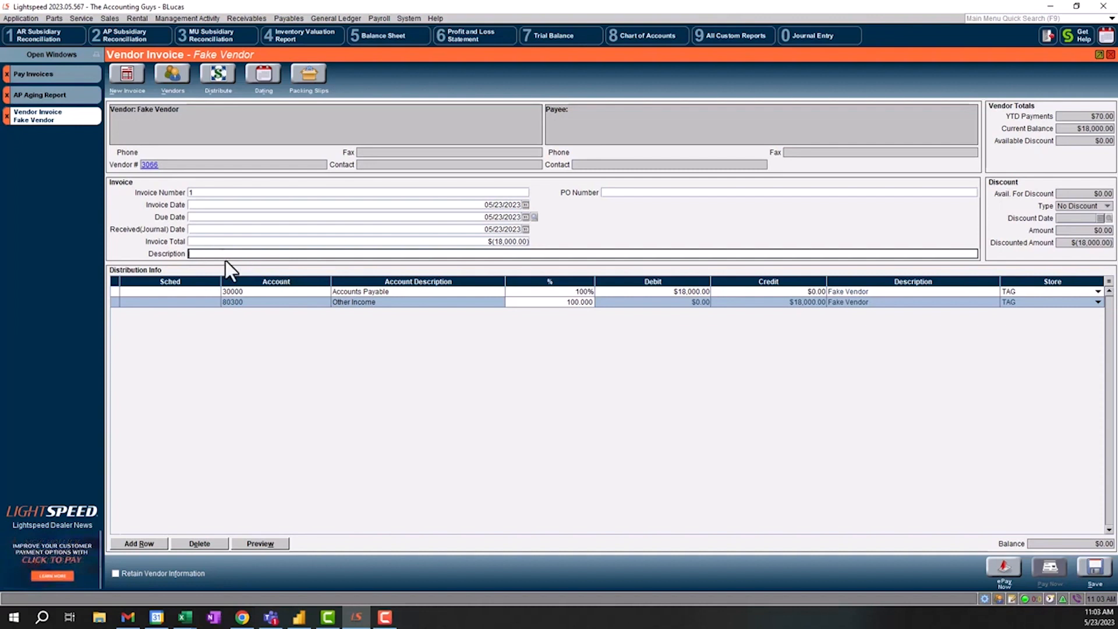
click(1098, 565)
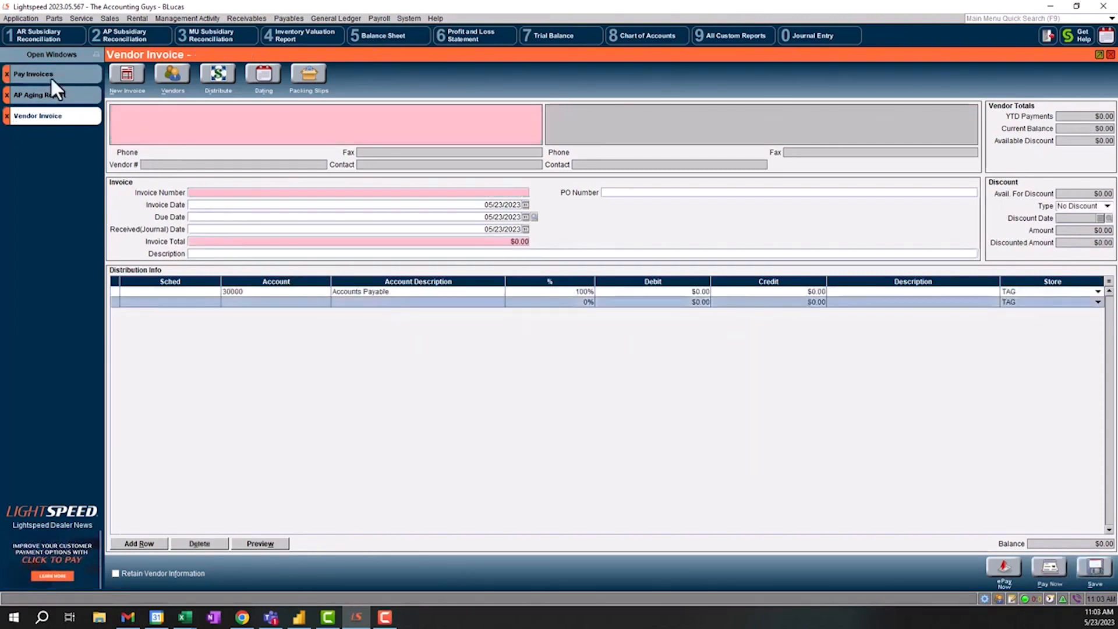
- Go to Pay Invoices, refresh the list, and display only Fake Vendor's invoices
click(29, 72)
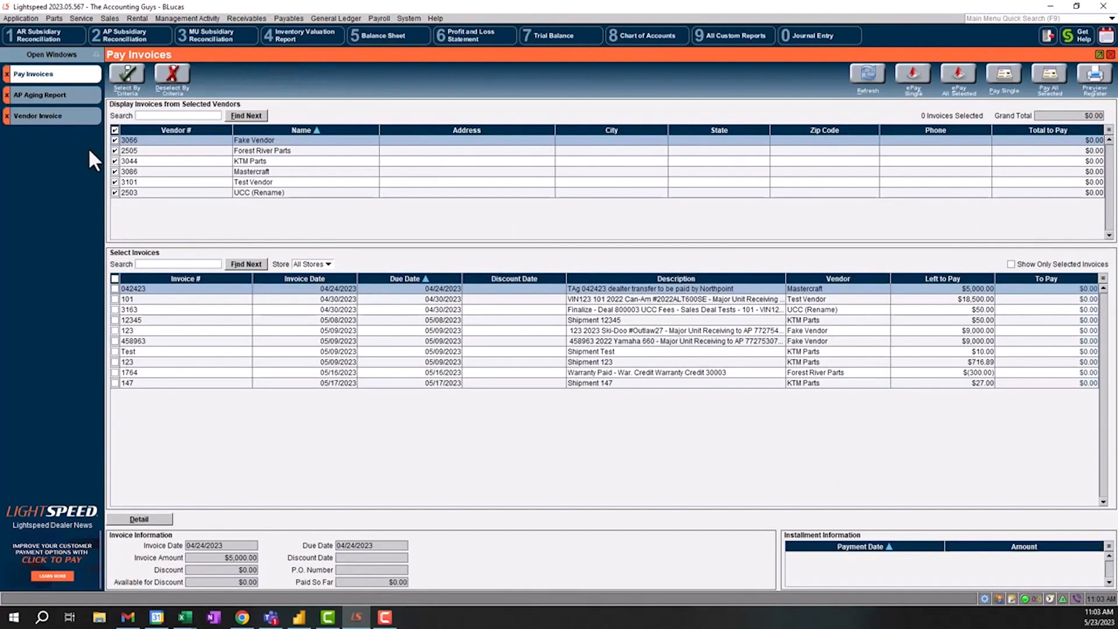
click(875, 82)
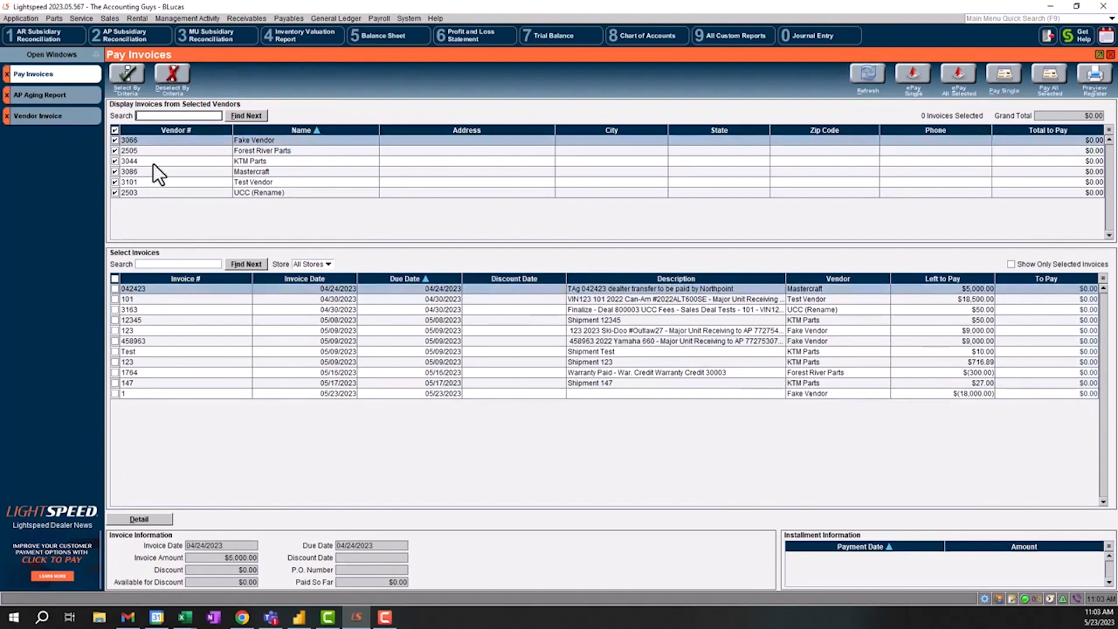
click(114, 130)
click(115, 141)
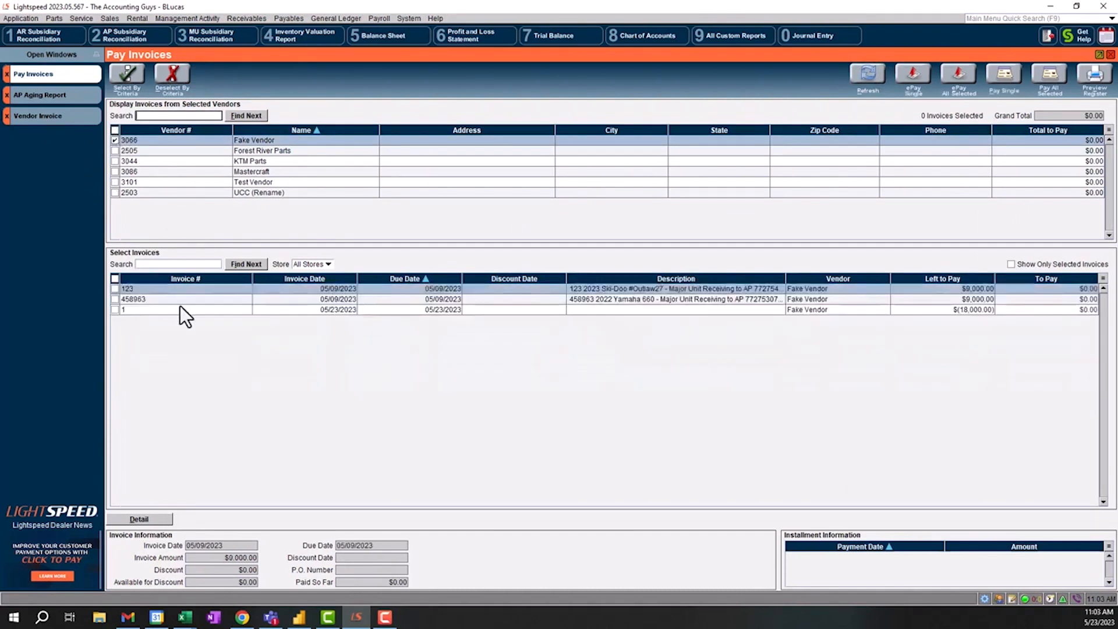
- Select Fake Vendor's invoices 123, 458963 and the negative invoice 1 for payment
click(433, 294)
click(432, 310)
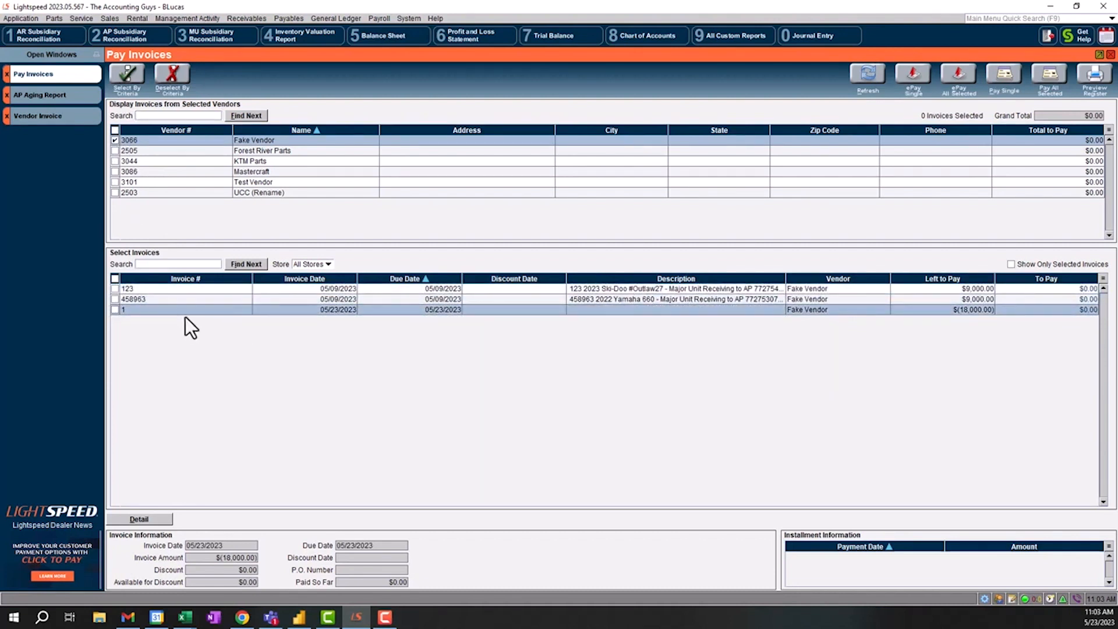
click(115, 288)
click(114, 299)
click(115, 310)
- Pay all selected invoices through the Chase - Credit Card account without printing the check form
click(1051, 77)
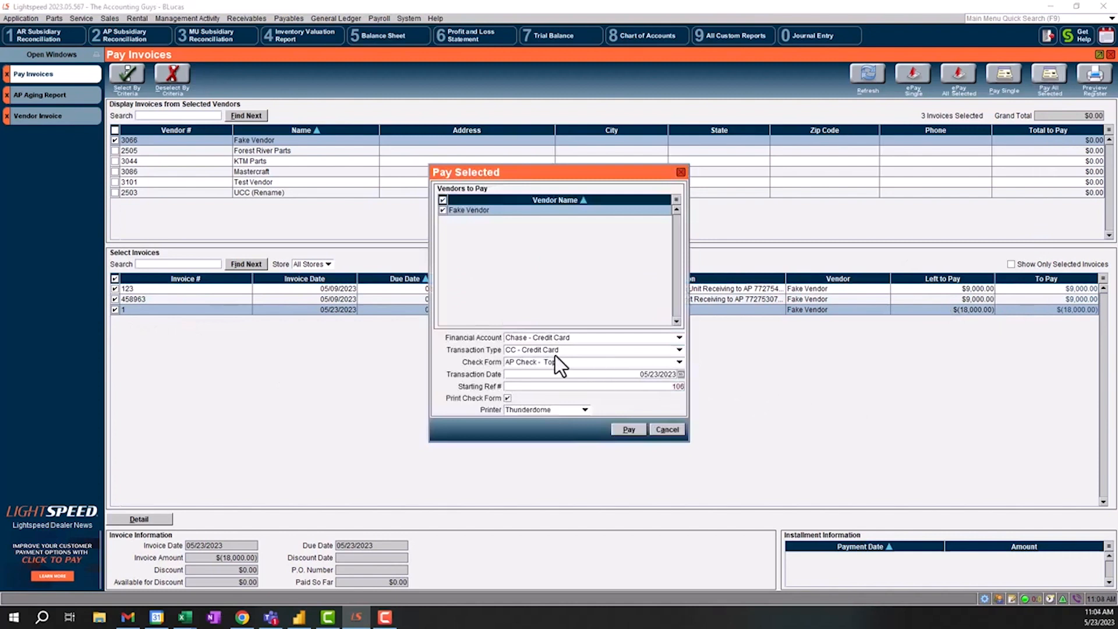
click(557, 338)
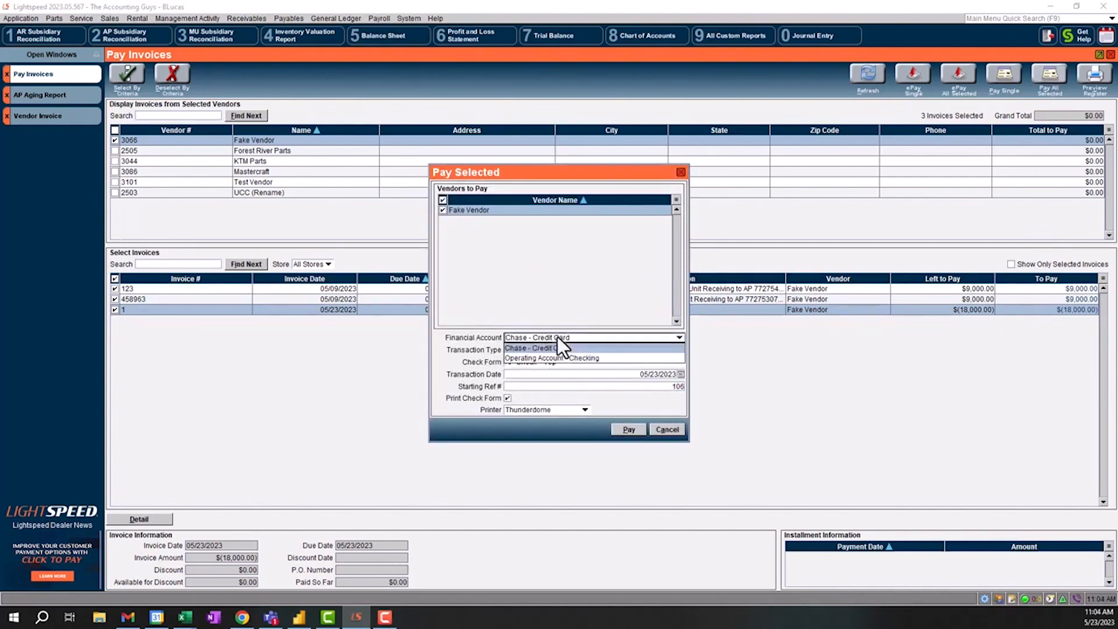
click(487, 344)
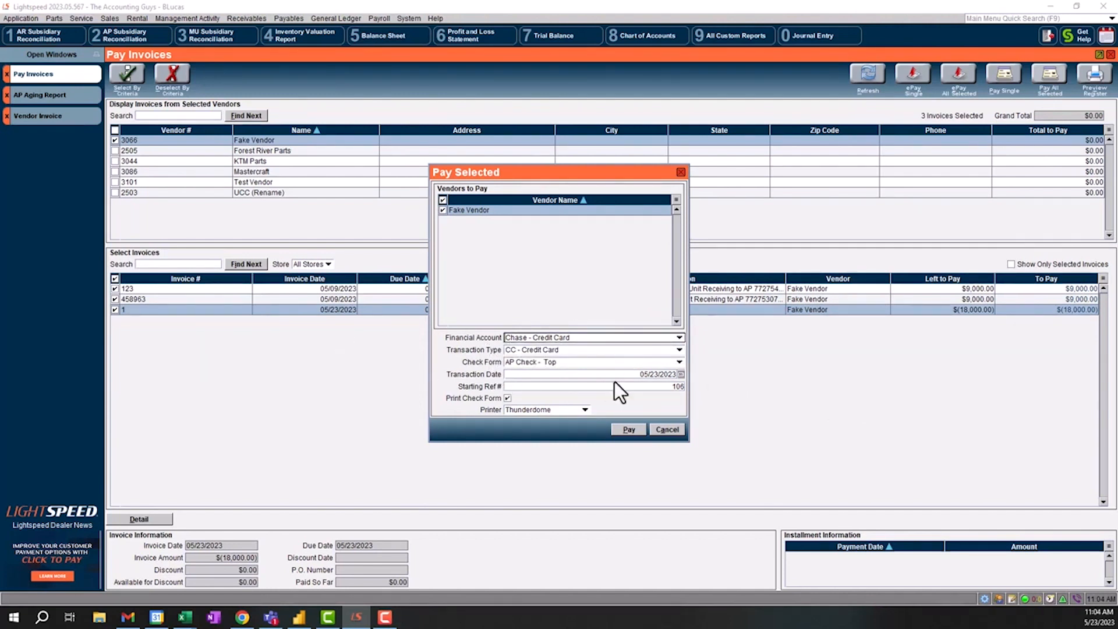
click(508, 398)
click(626, 429)
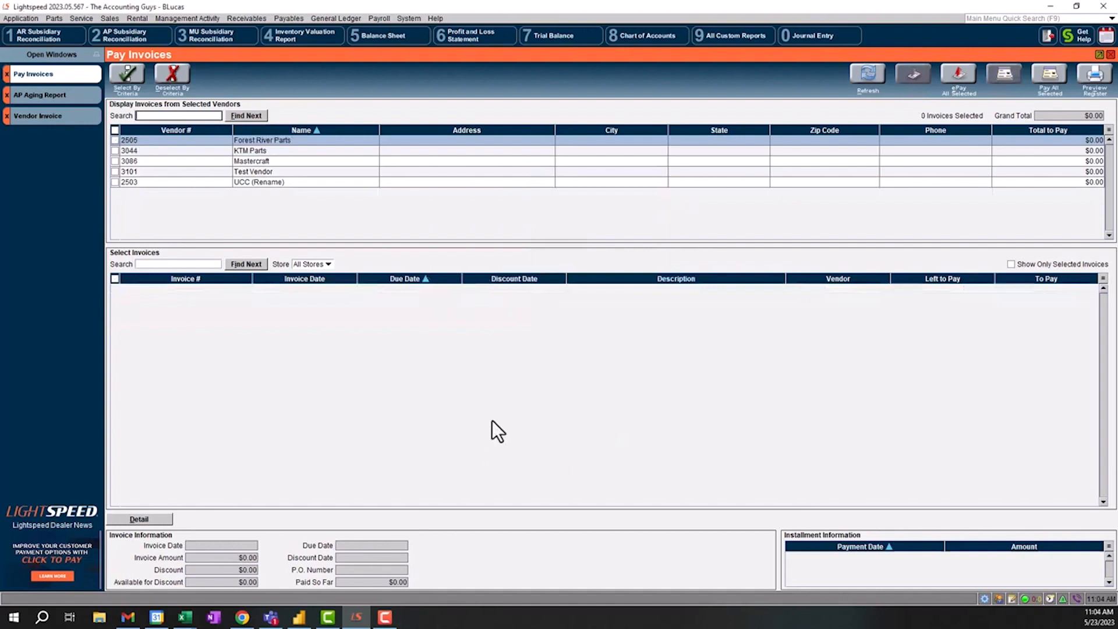
- Check Fake Vendor's under-30-days amount in the open AP Aging Report
click(44, 100)
drag(515, 355, 592, 354)
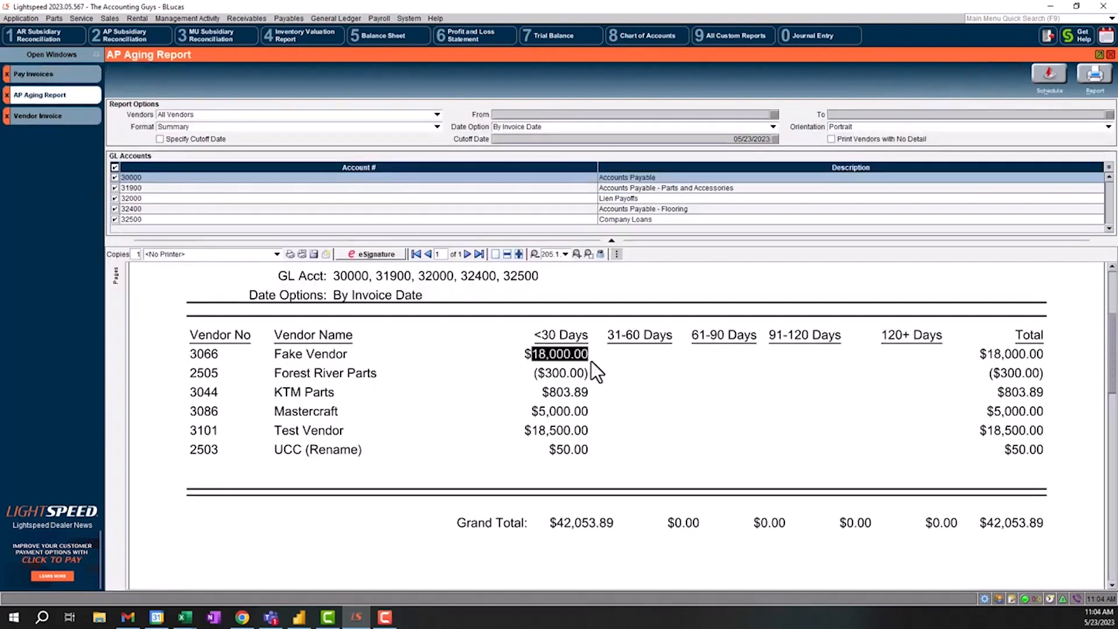
click(545, 378)
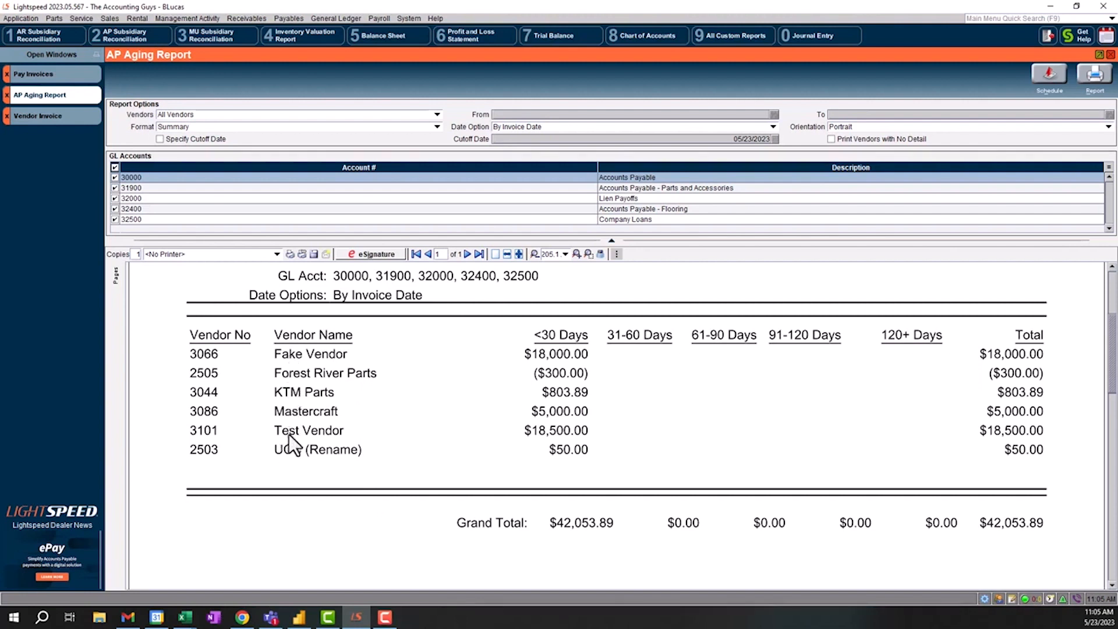
- Open the vendor list and bring up a blank new vendor record to view its fields
click(290, 18)
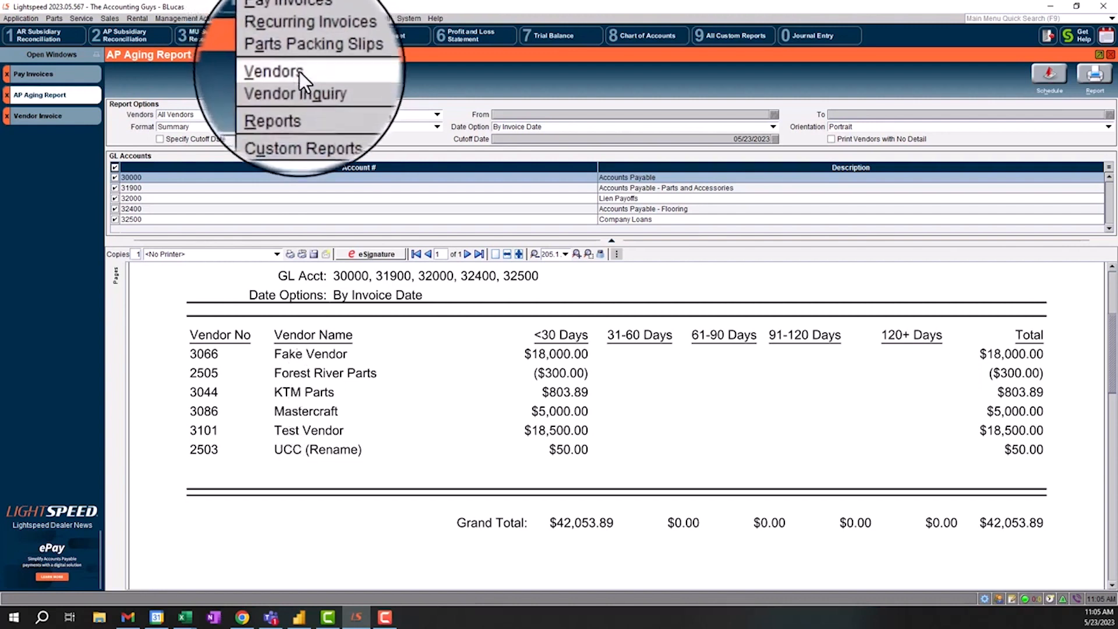
click(300, 72)
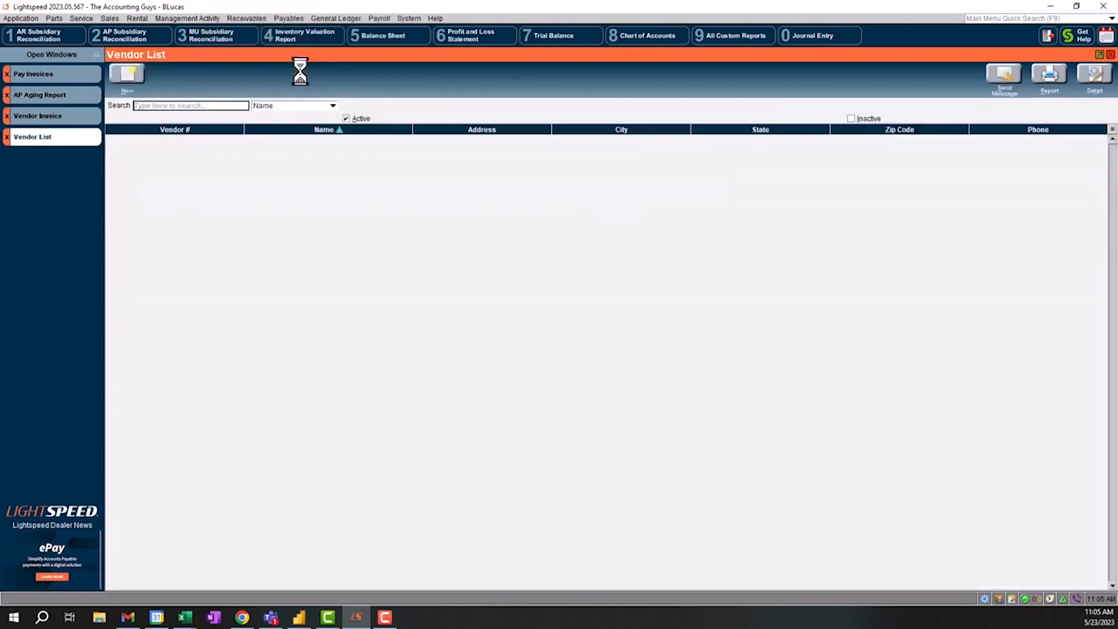
click(131, 74)
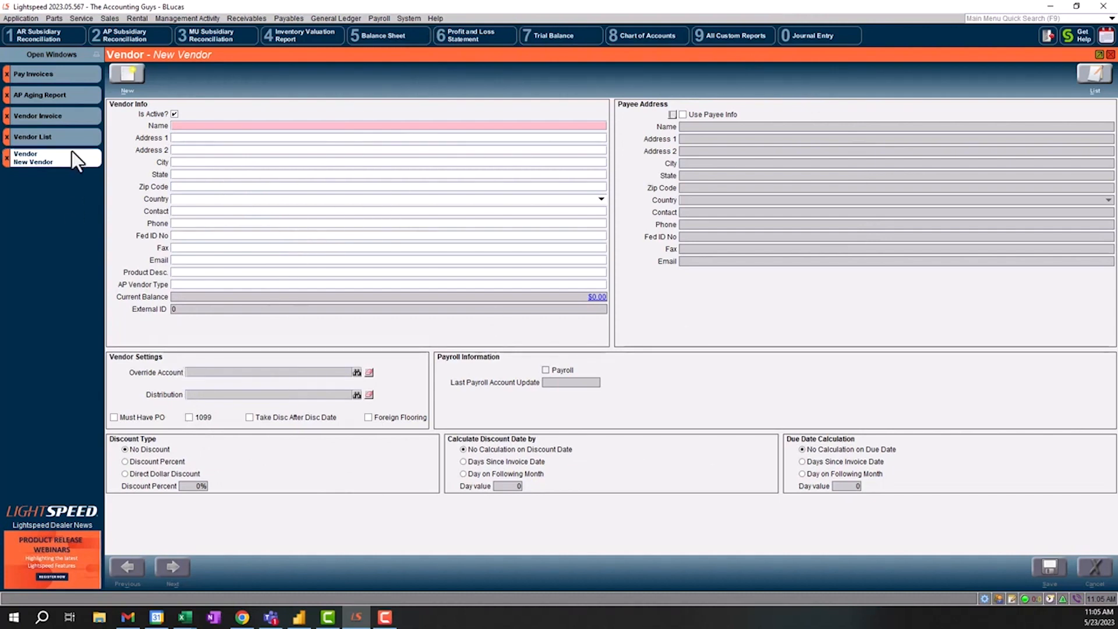
- Return to Pay Invoices and display only Test Vendor's invoices
click(285, 19)
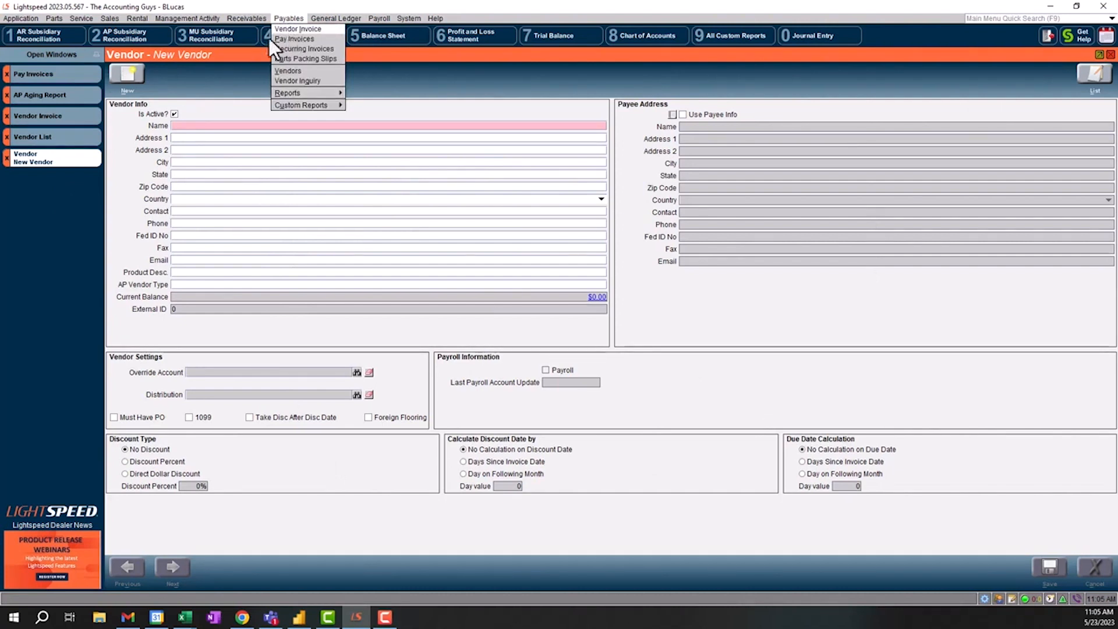
click(292, 39)
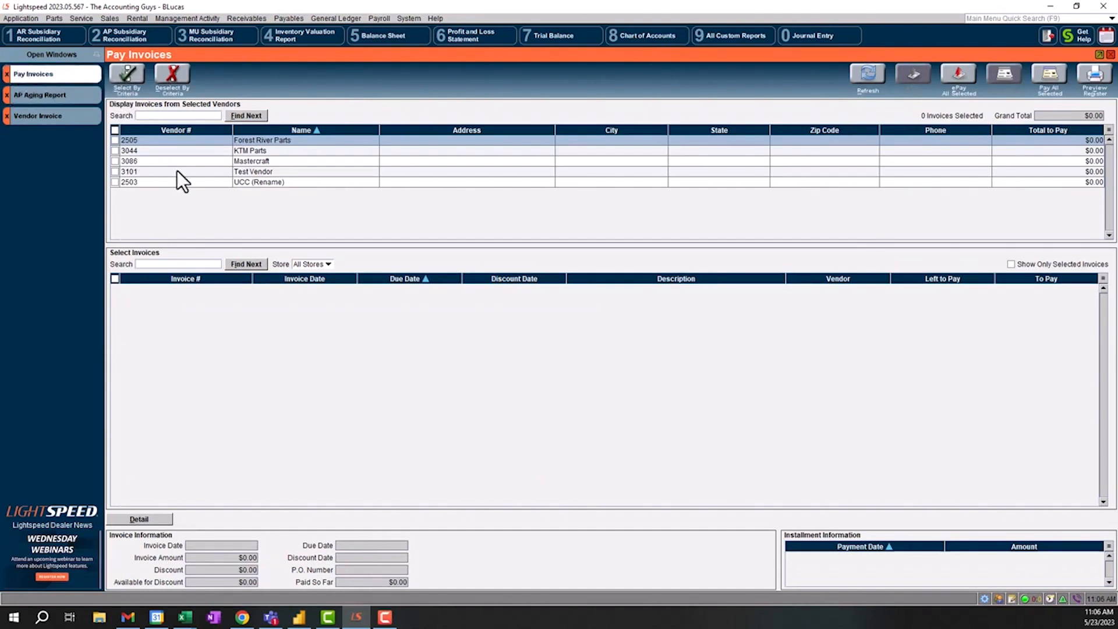
click(117, 171)
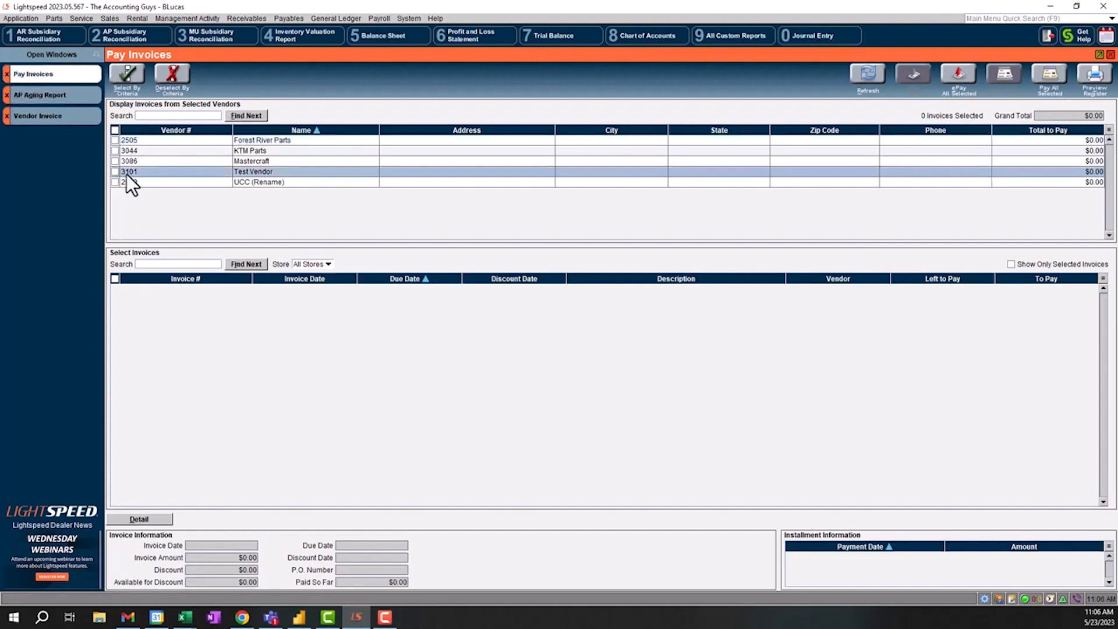
click(115, 171)
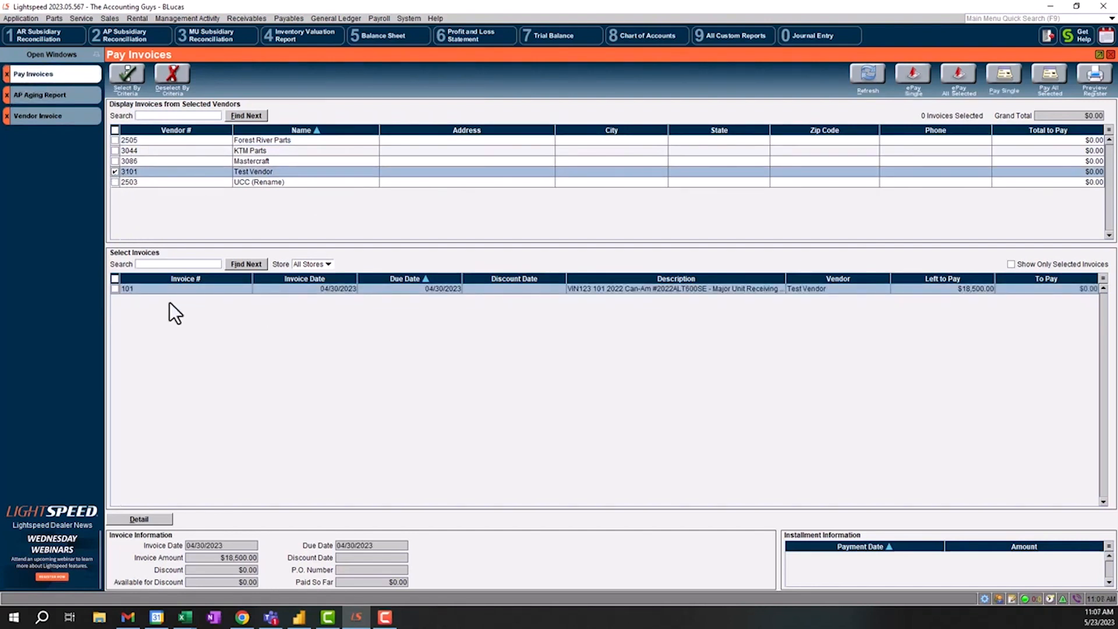
- Select Test Vendor's invoice 101 and set its amount to pay to 2,500
click(115, 289)
click(1050, 282)
click(1053, 291)
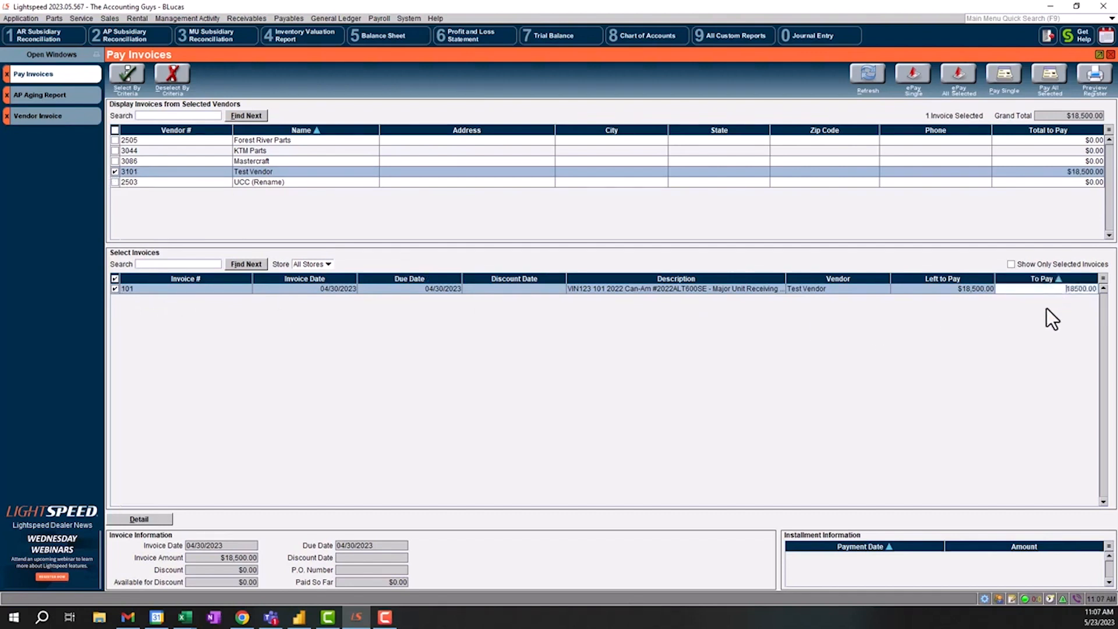
drag(1064, 290, 1105, 292)
text(2500)
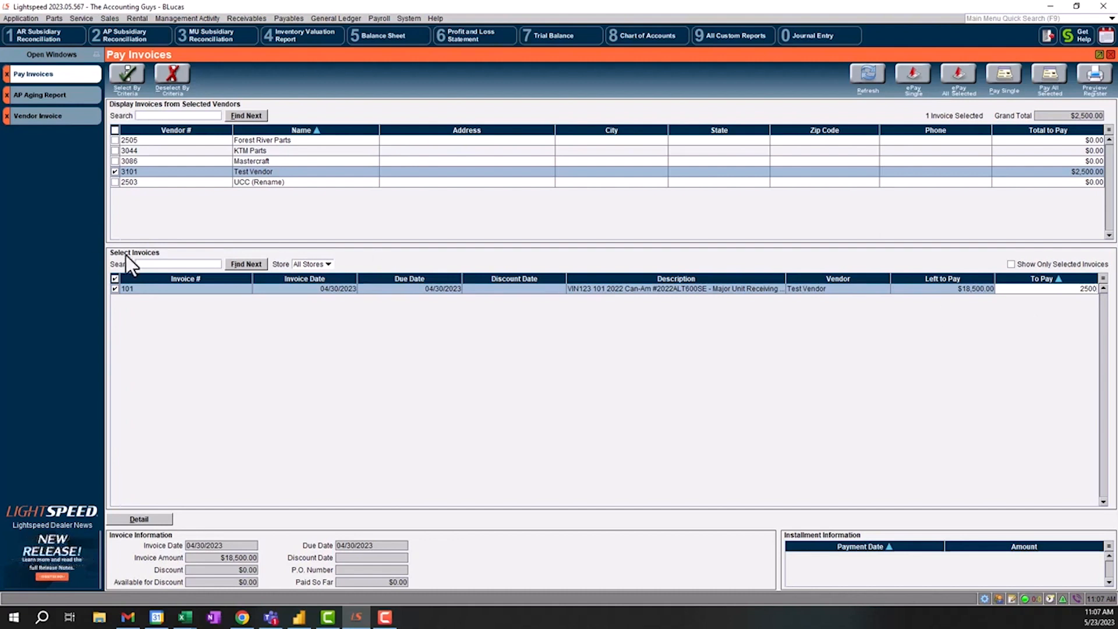
- Bring up the list of accounts payable functions
click(291, 18)
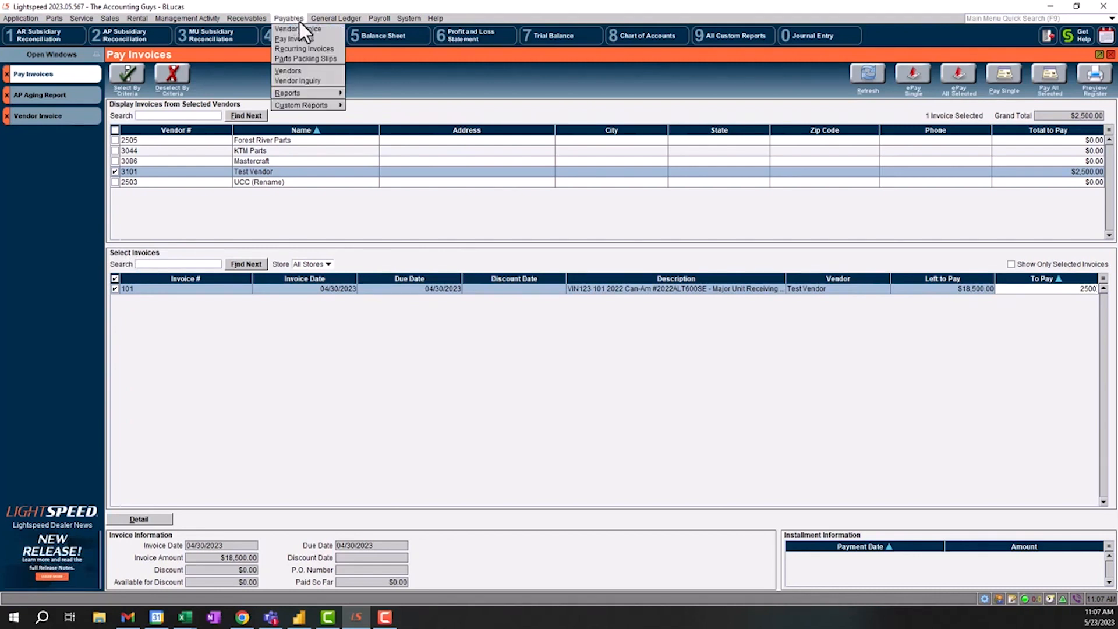